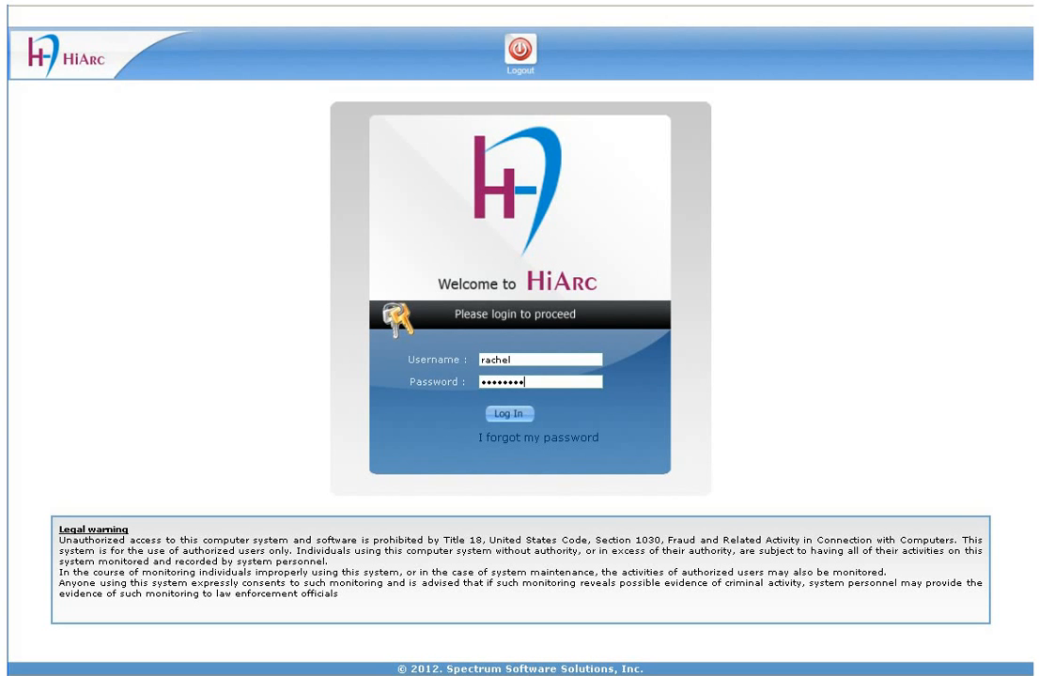
Step: Submit the login credentials to open the April 19, 2012 appointment schedule
key("Tab")
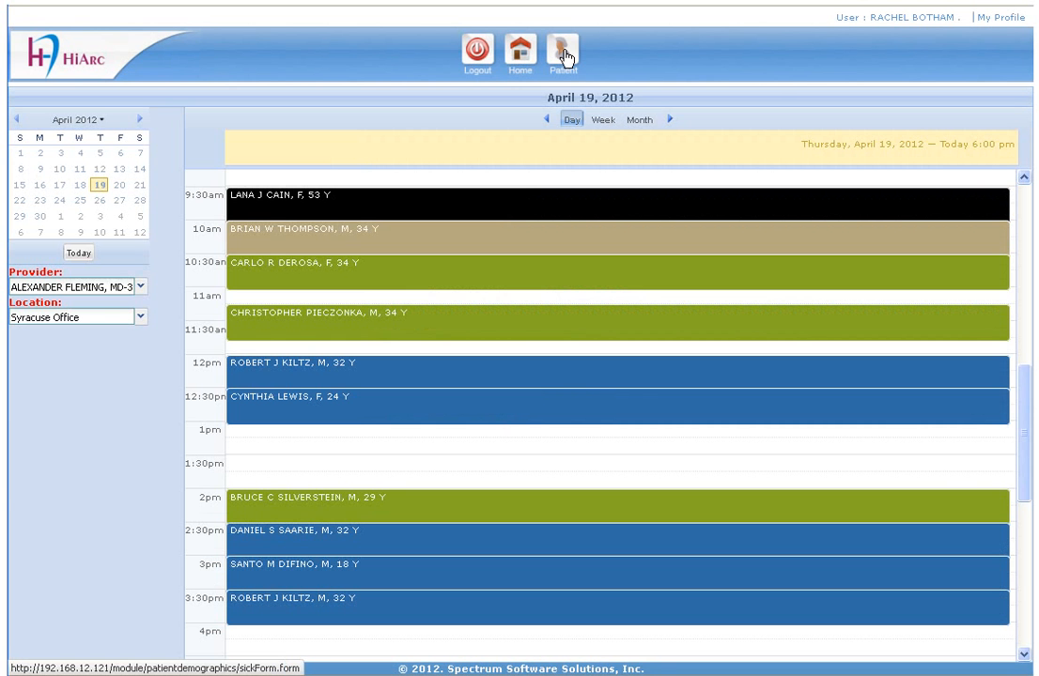
Step: Start a new patient record from patient lookup with name prefix Mr
left_click(563, 56)
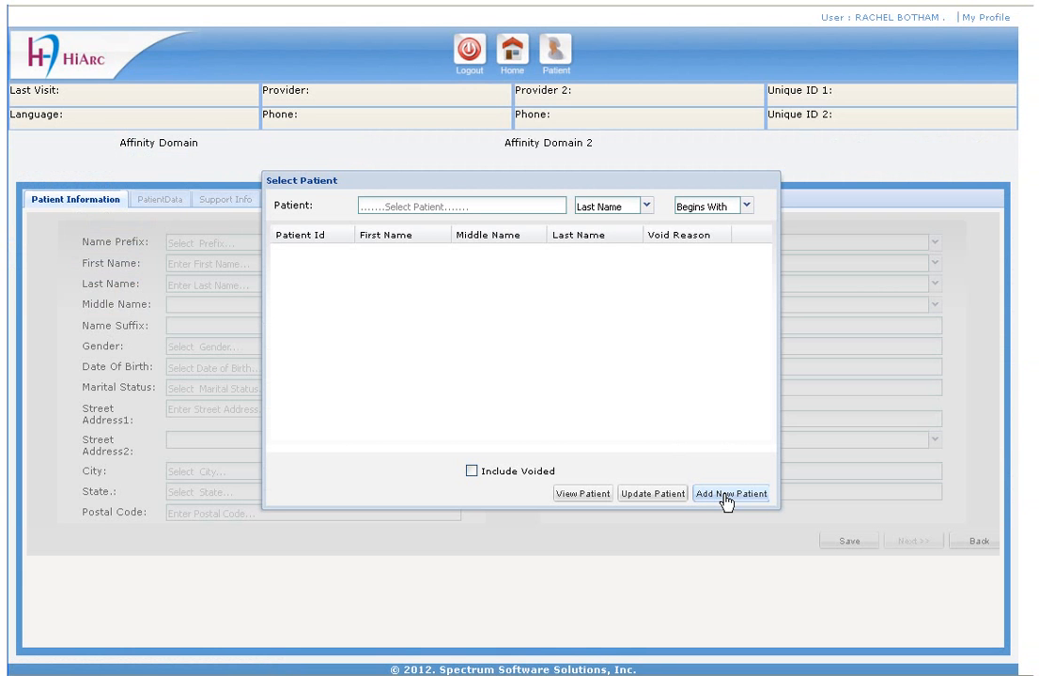
left_click(726, 495)
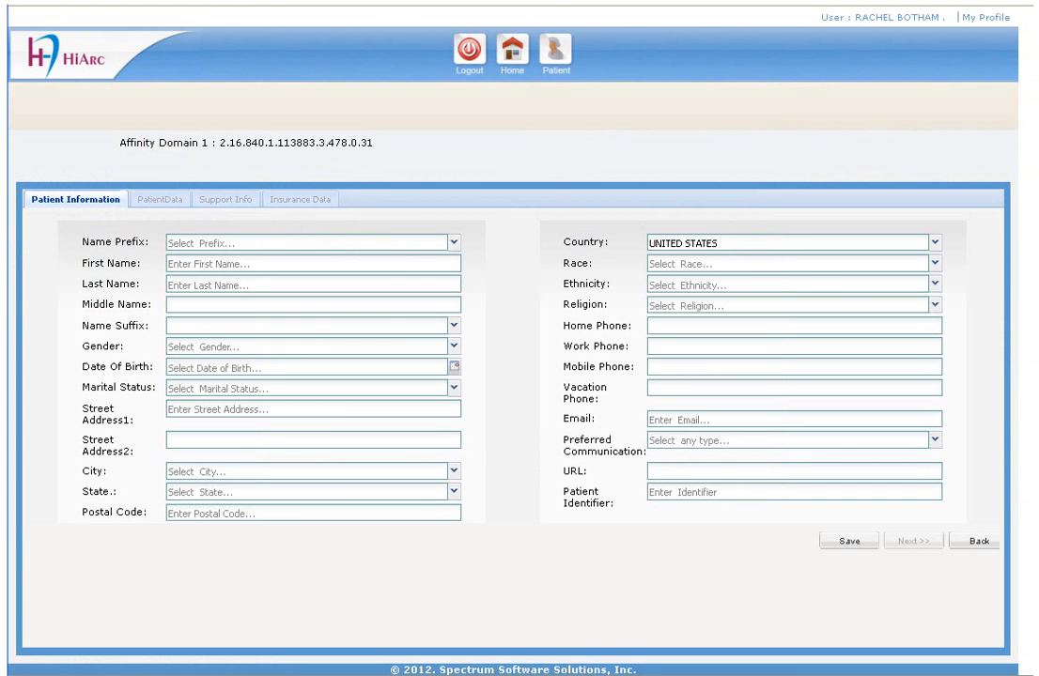
left_click(454, 242)
key("Down")
key("Tab")
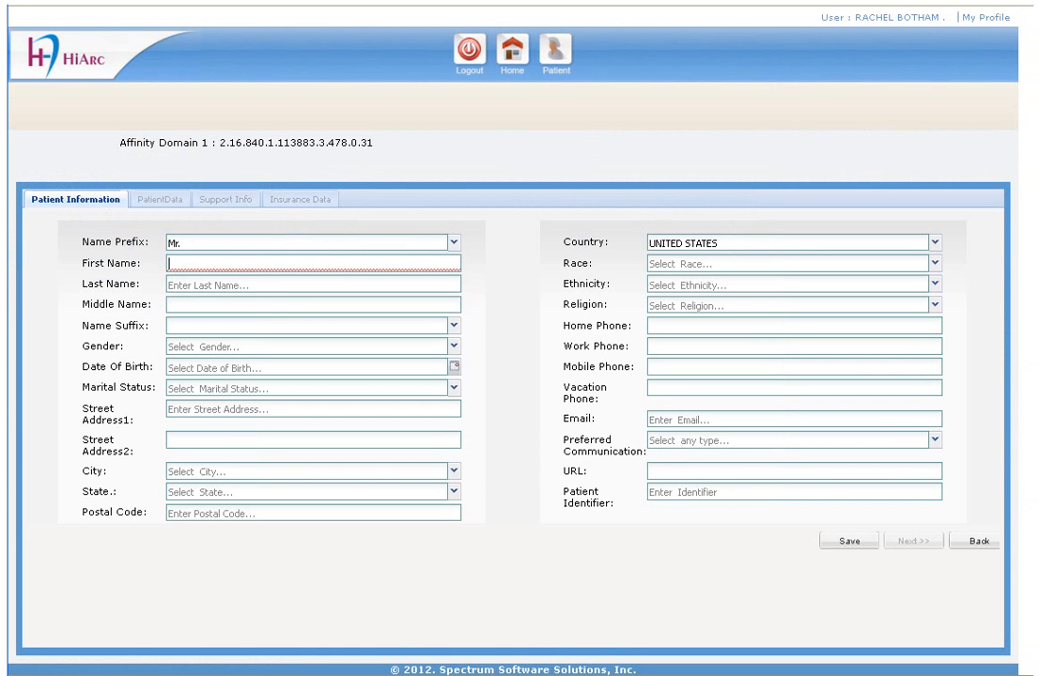
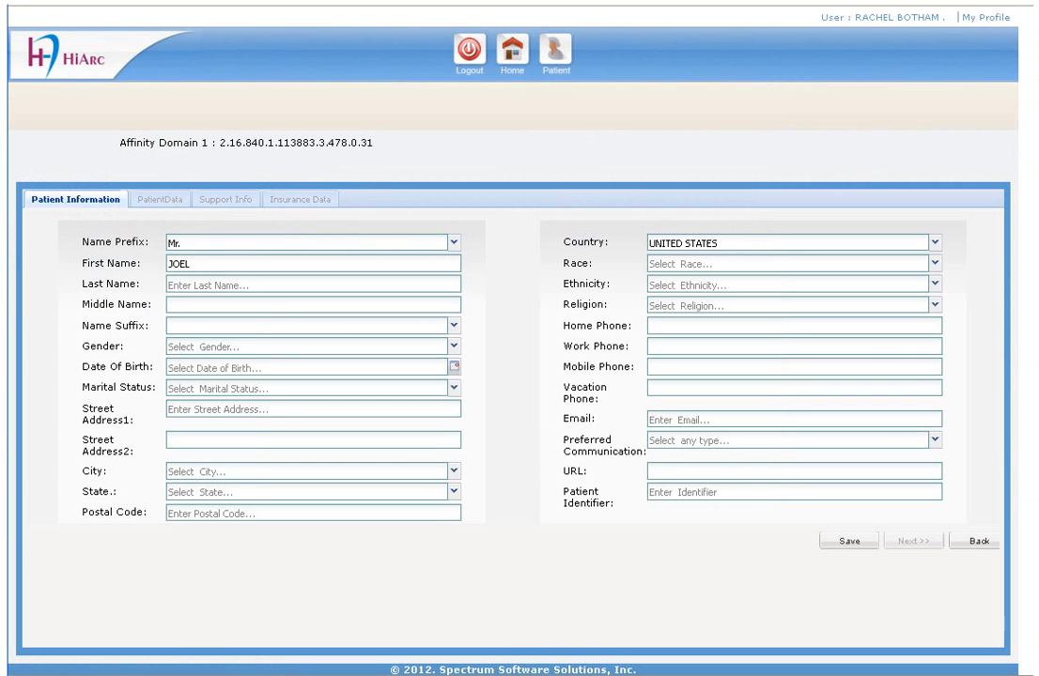
Step: Enter the patient's first, last and middle names and set gender to MALE
key("Tab")
key("Tab")
type("T")
key("Tab")
key("Tab")
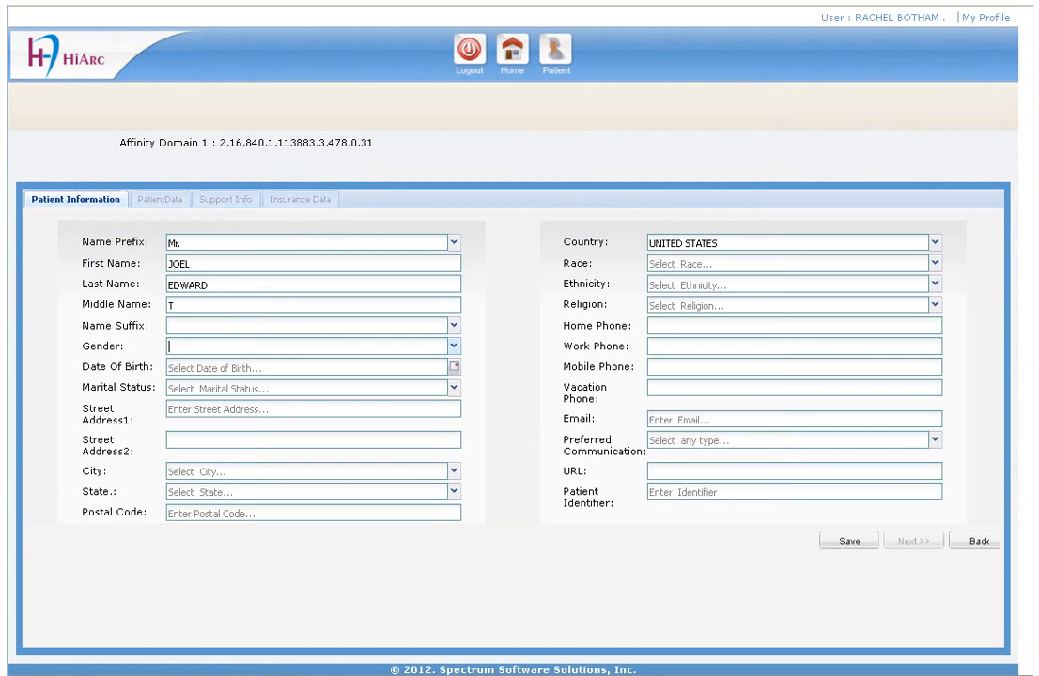
type("M")
key("Tab")
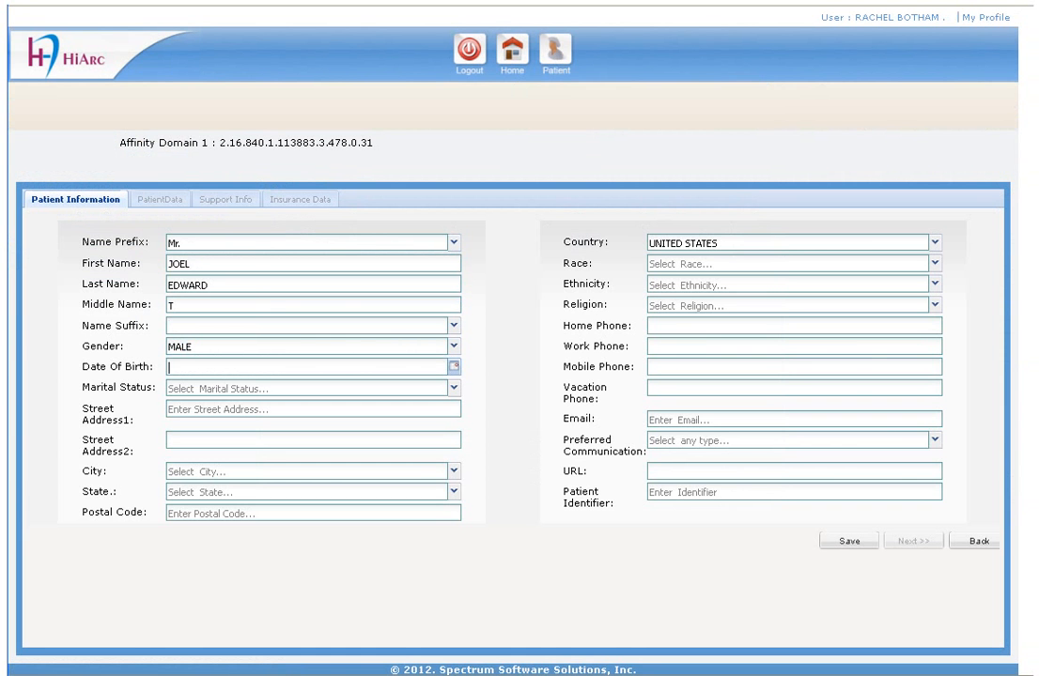
Step: Set the date of birth to 02/01/1980 using the calendar
left_click(452, 367)
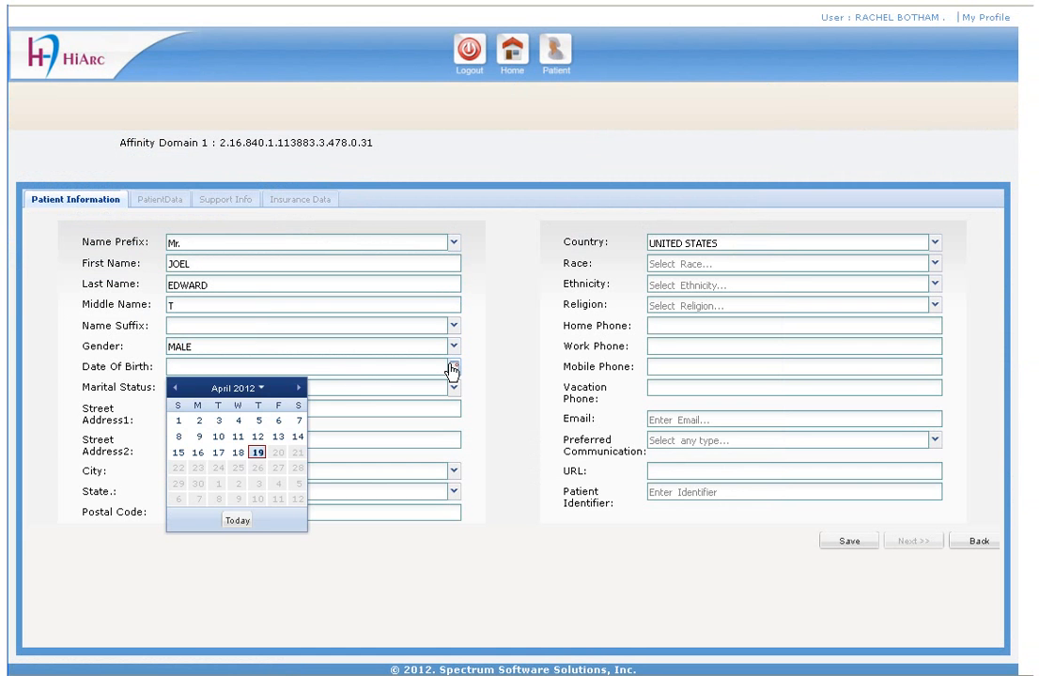
left_click(260, 390)
left_click(257, 388)
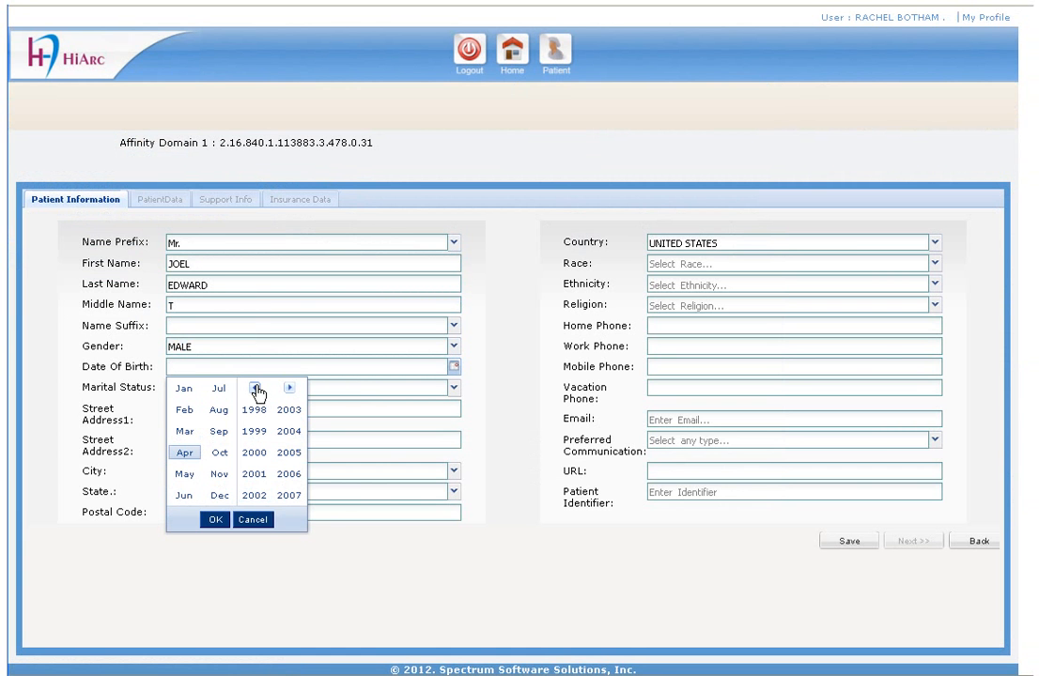
left_click(257, 388)
left_click(256, 388)
left_click(255, 452)
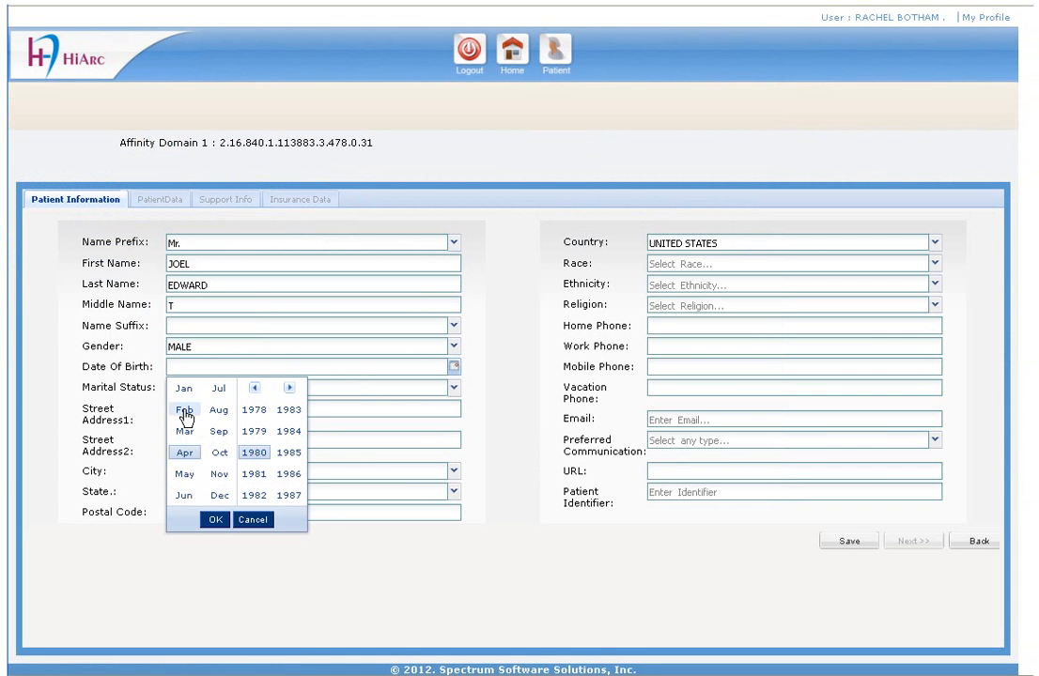
left_click(184, 411)
left_click(215, 520)
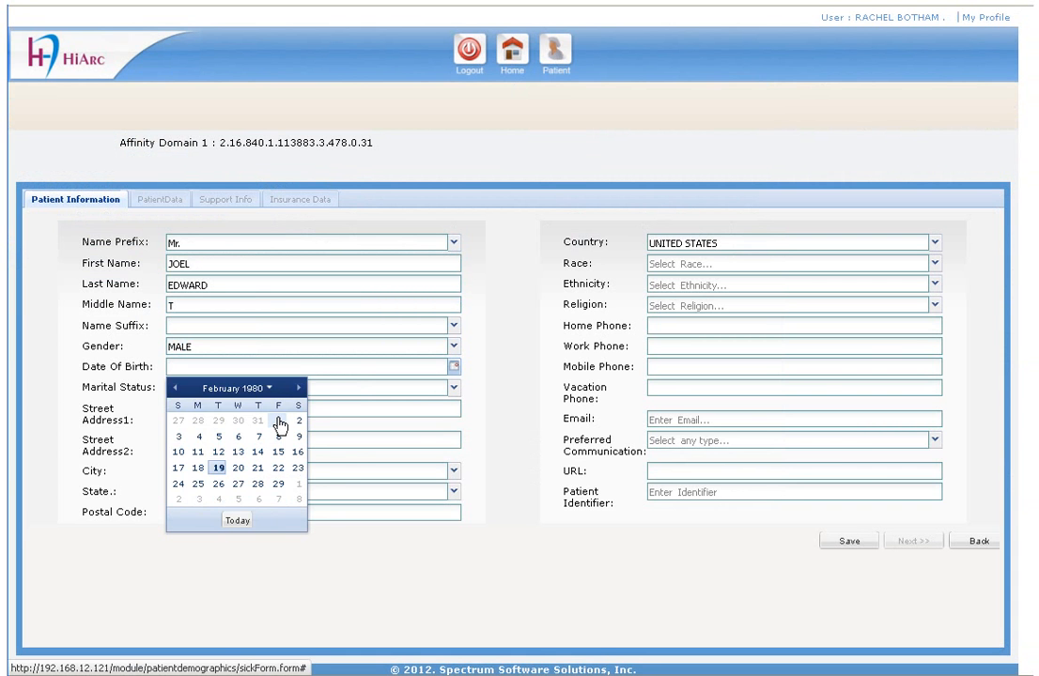
left_click(279, 425)
Step: Set marital status to MARRIED and enter the street address and postal code
key("Tab")
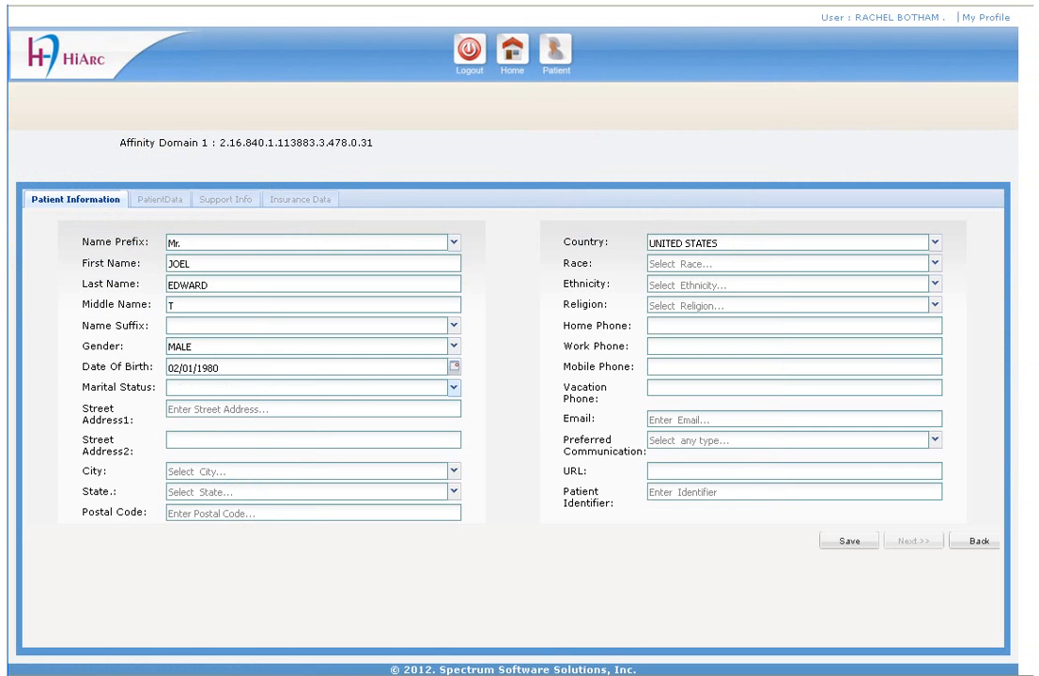
type("MARRIED")
key("Tab")
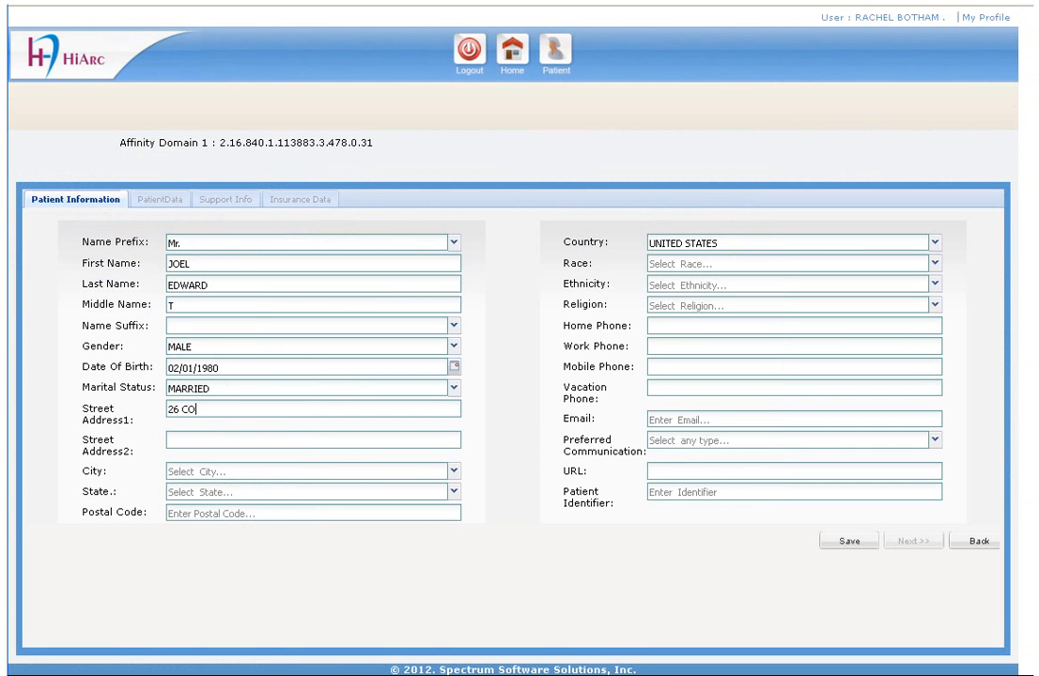
key("Tab")
key("Tab")
key("Tab")
key("Tab")
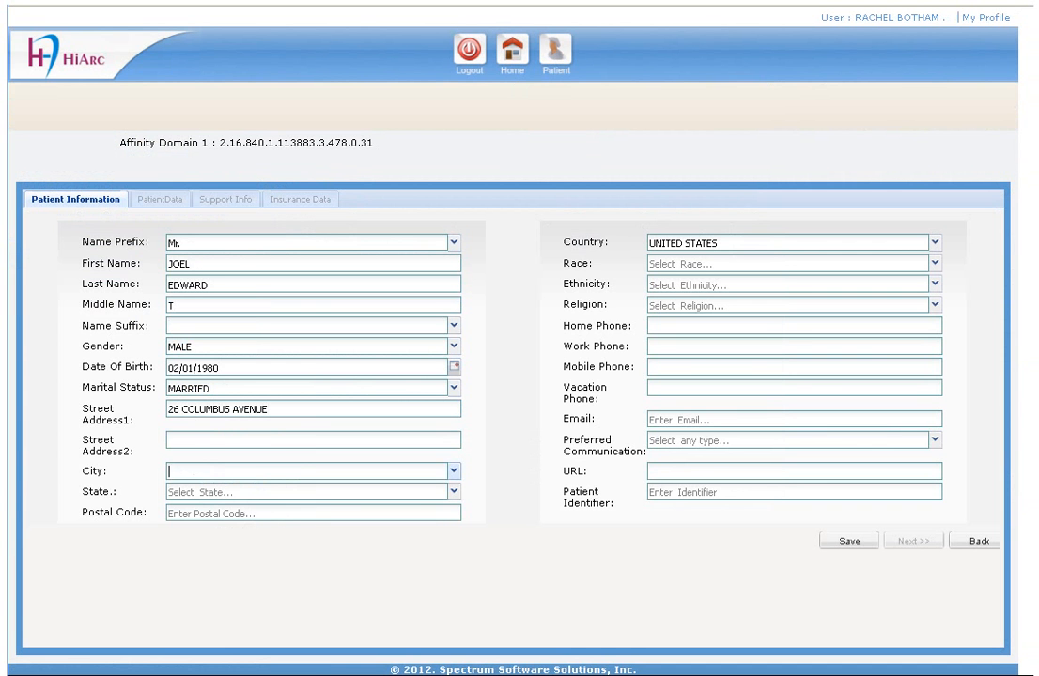
type("63")
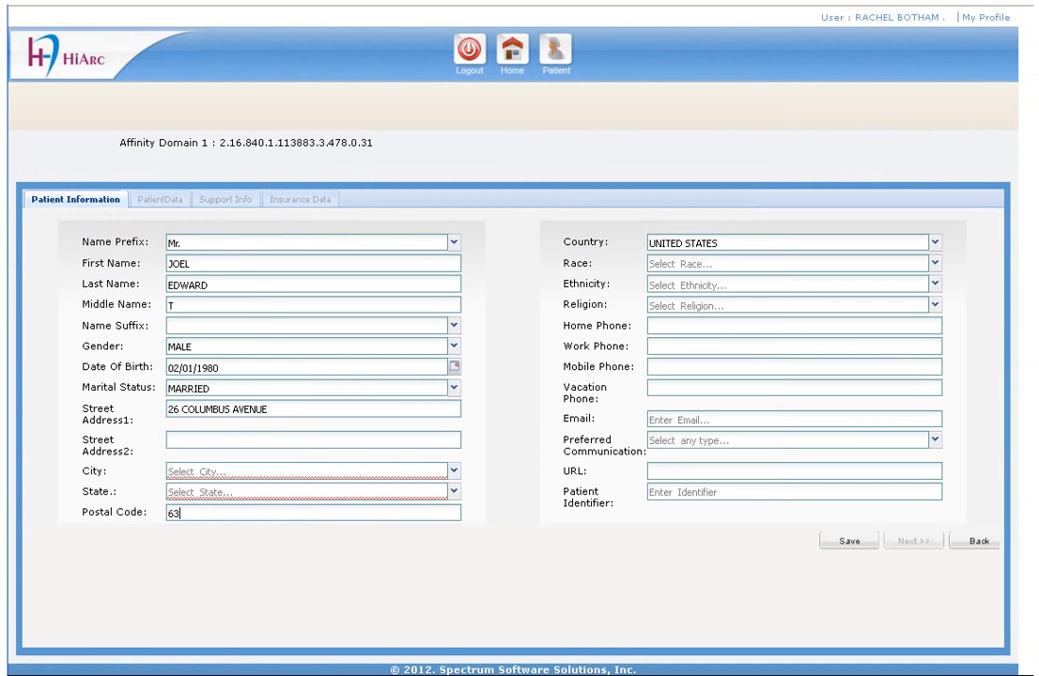
type("05")
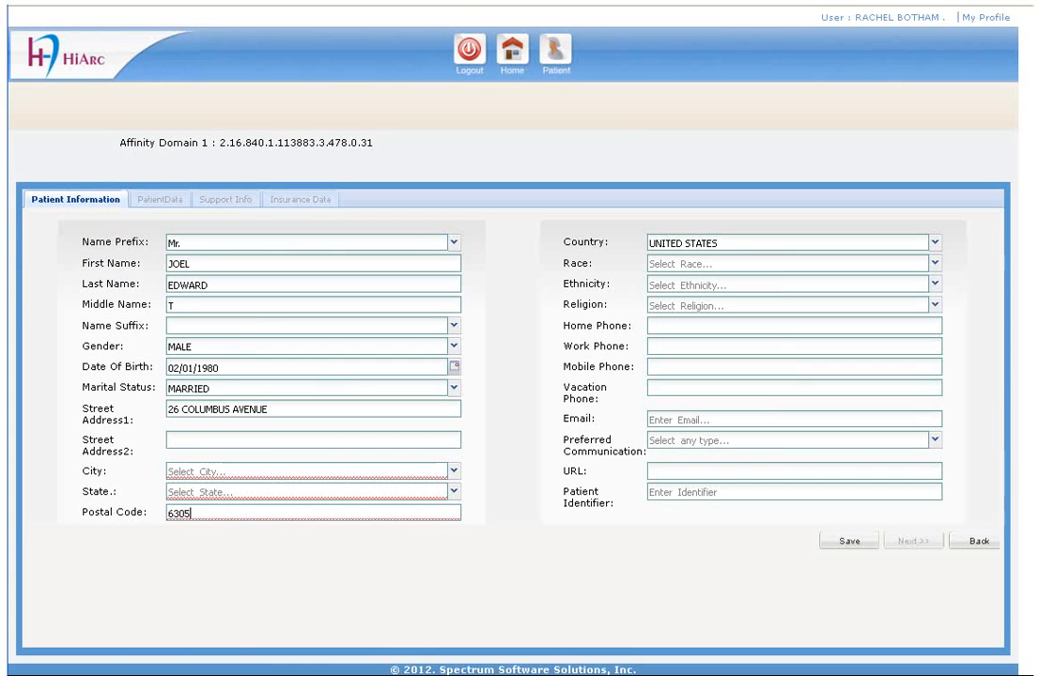
type("0")
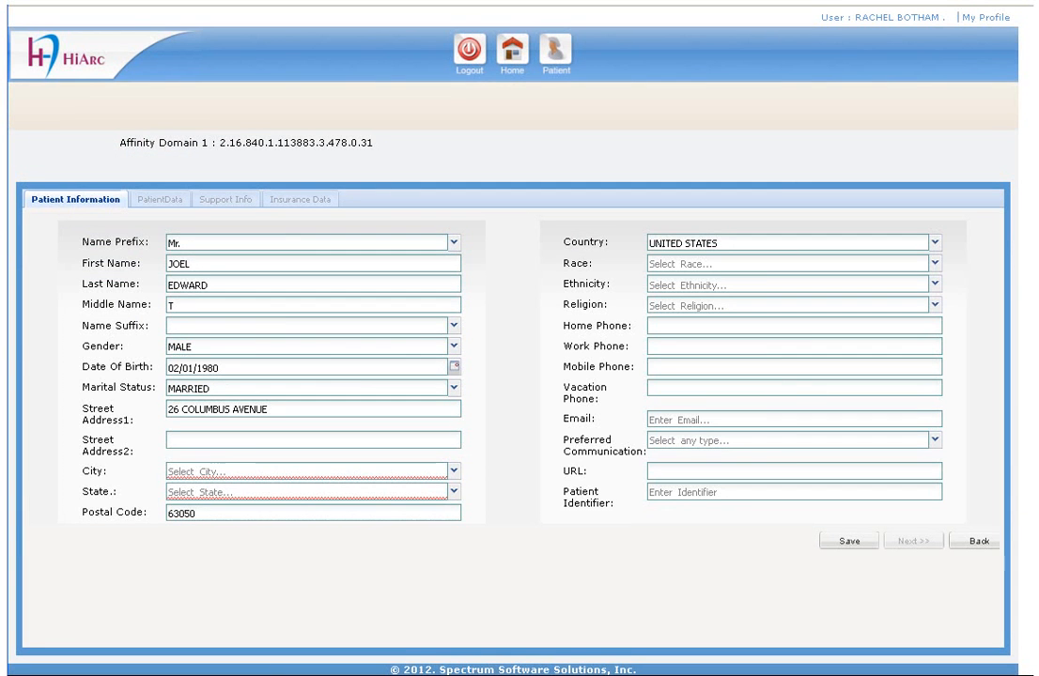
key("Tab")
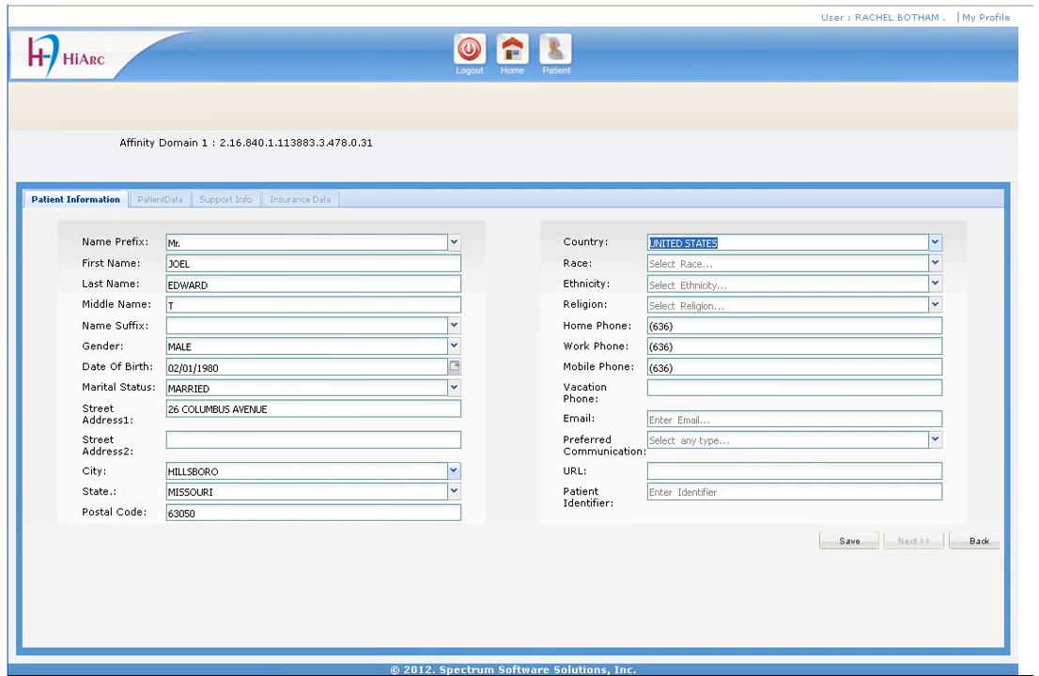
Step: Set city HILLSBORO, race WHITE, ethnicity NON HISPANIC OR LATINO and religion CHRISTIAN
left_click(454, 471)
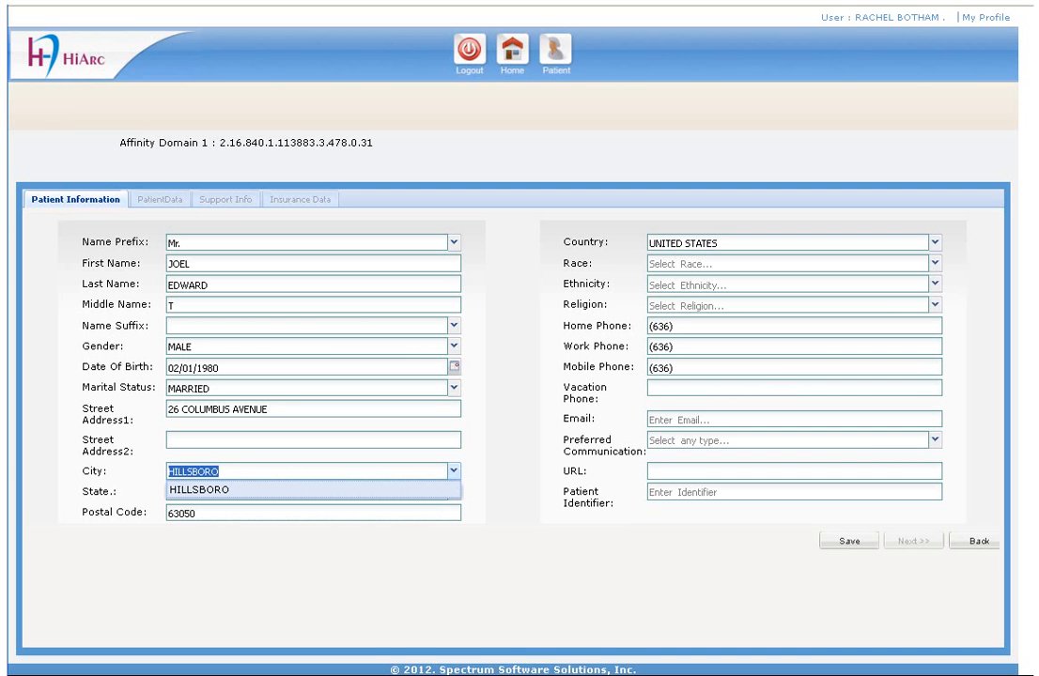
left_click(313, 490)
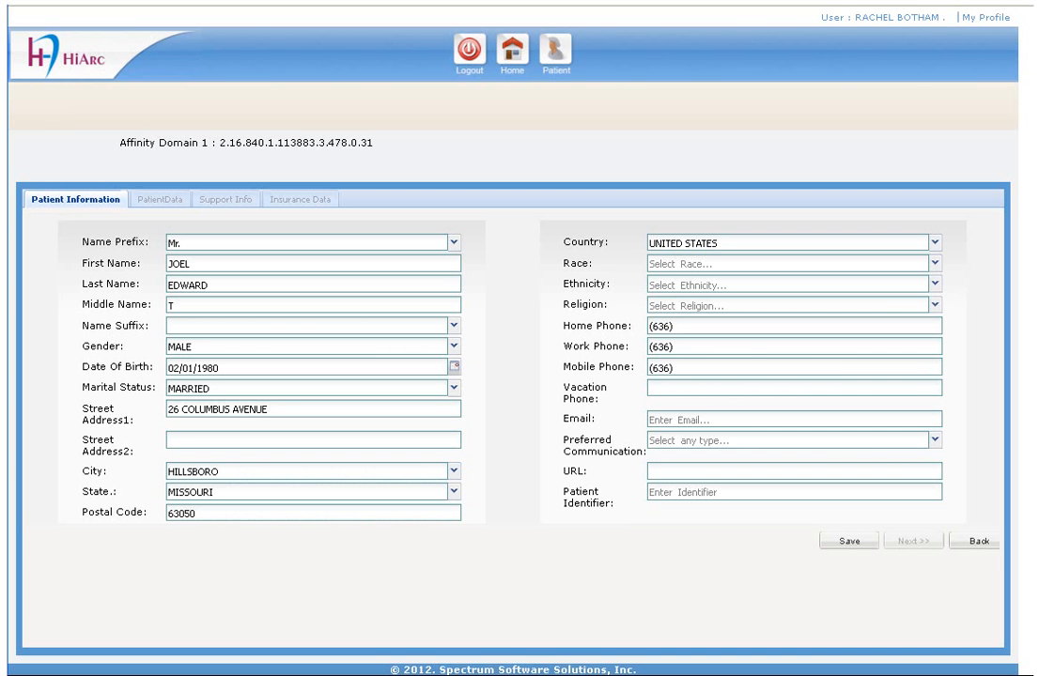
key("Tab")
key("Down")
key("Down")
key("Down")
key("Tab")
key("Down")
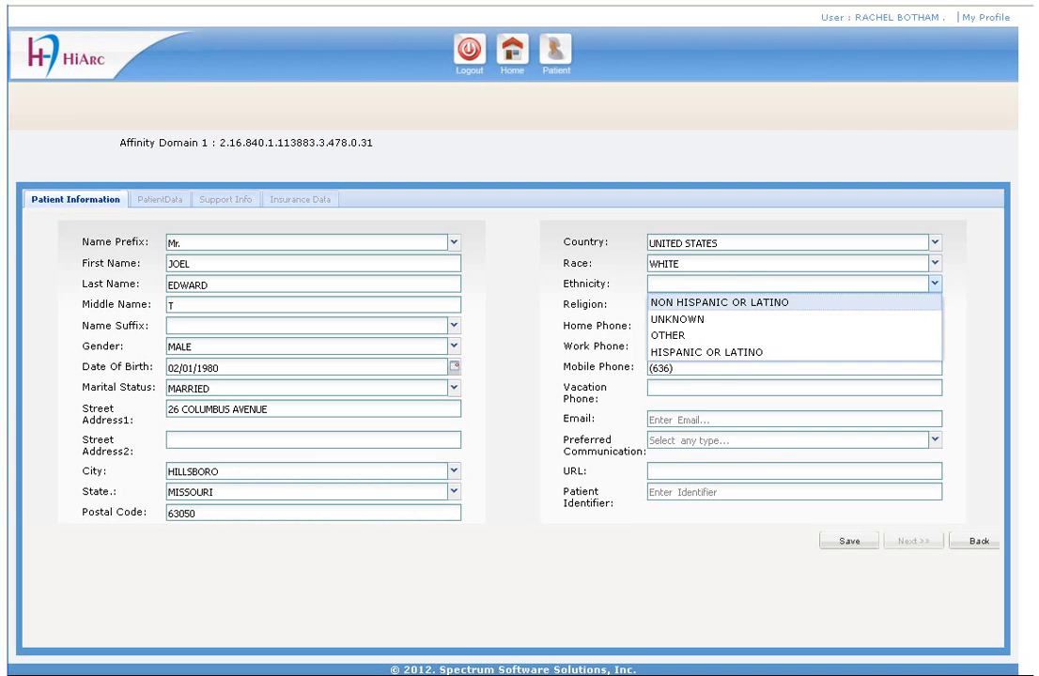
key("Tab")
type("C")
key("Down")
key("Down")
key("Down")
key("Down")
key("Down")
key("Down")
key("Down")
key("Down")
key("Return")
key("Tab")
Step: Fill in the patient's home phone number and e-mail address
key("Right")
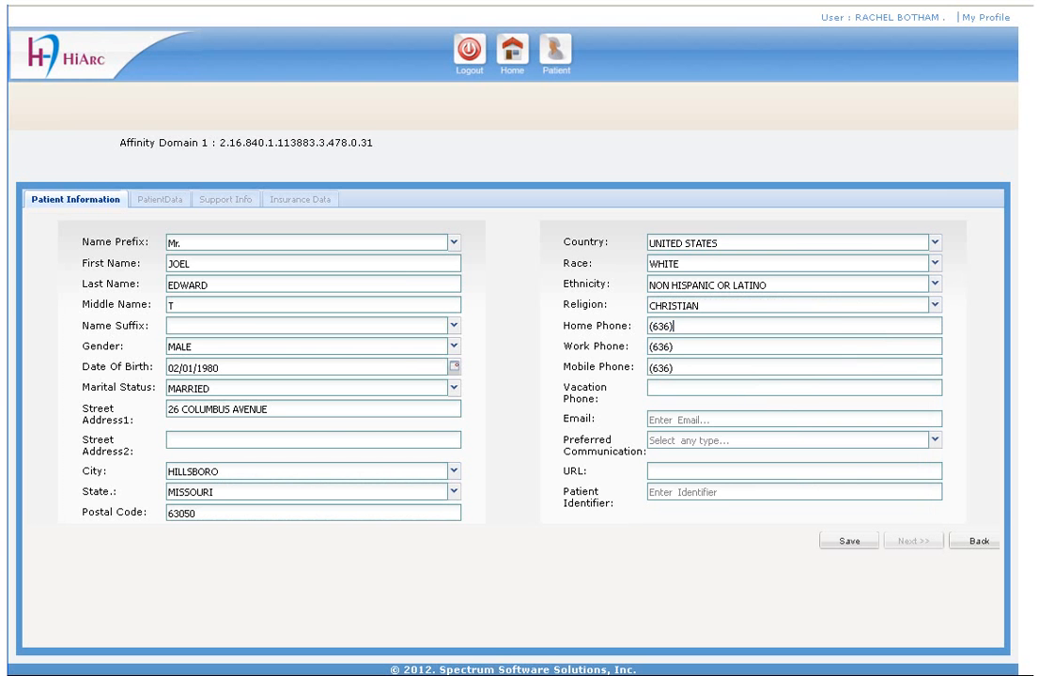
type("-789-4568")
key("Tab")
key("Tab")
key("Tab")
key("Tab")
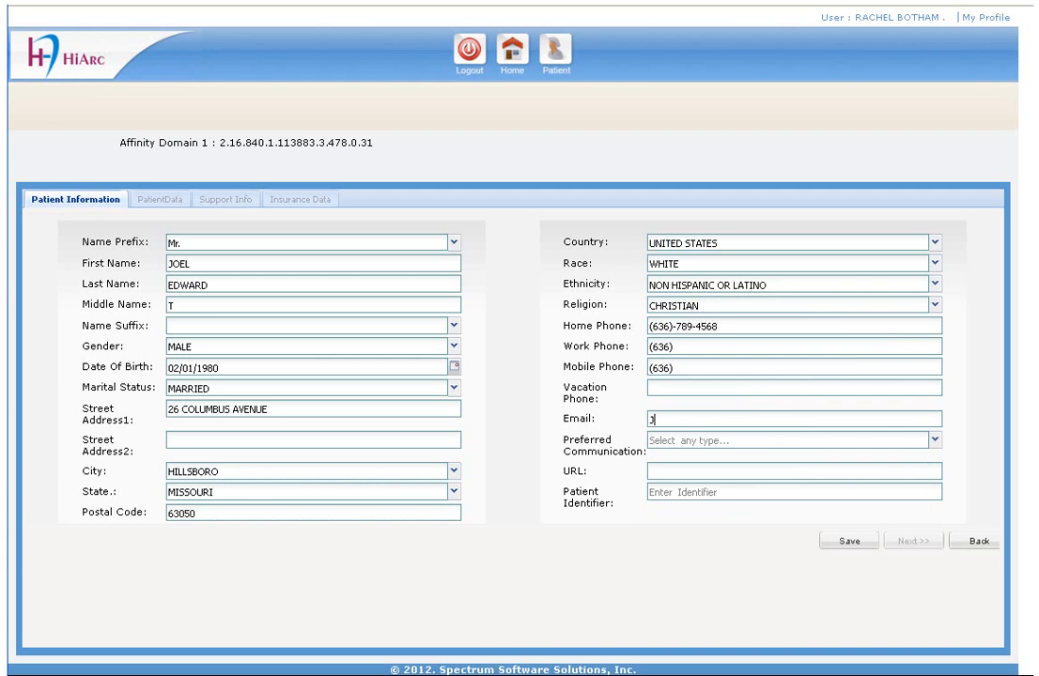
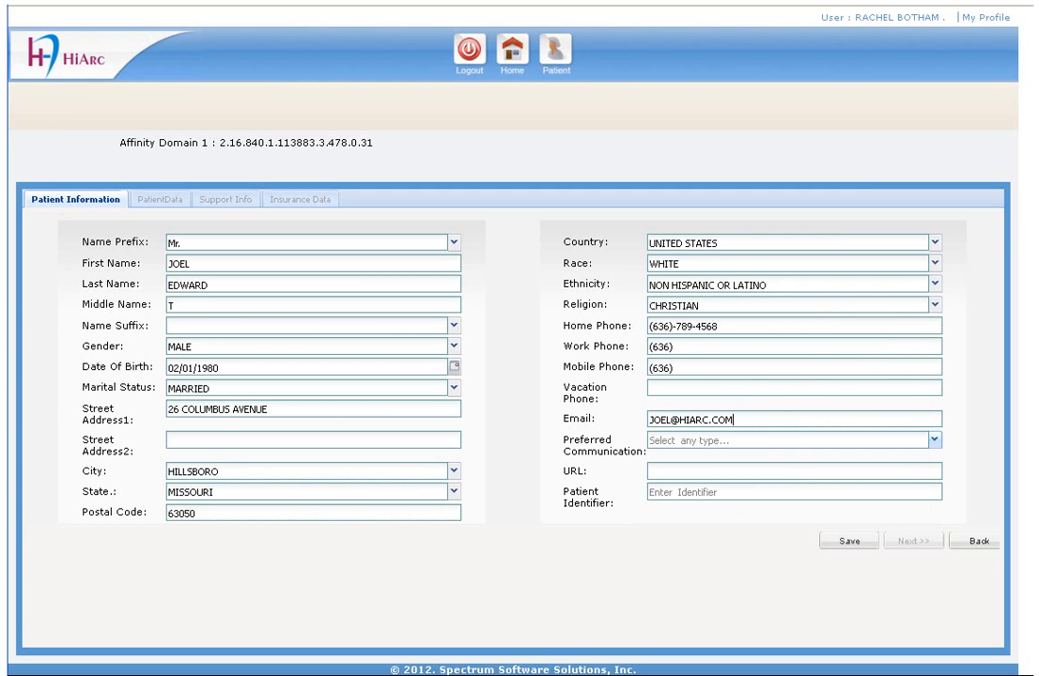
Step: Choose email as preferred communication, enter the patient identifier, and save the patient
left_click(935, 439)
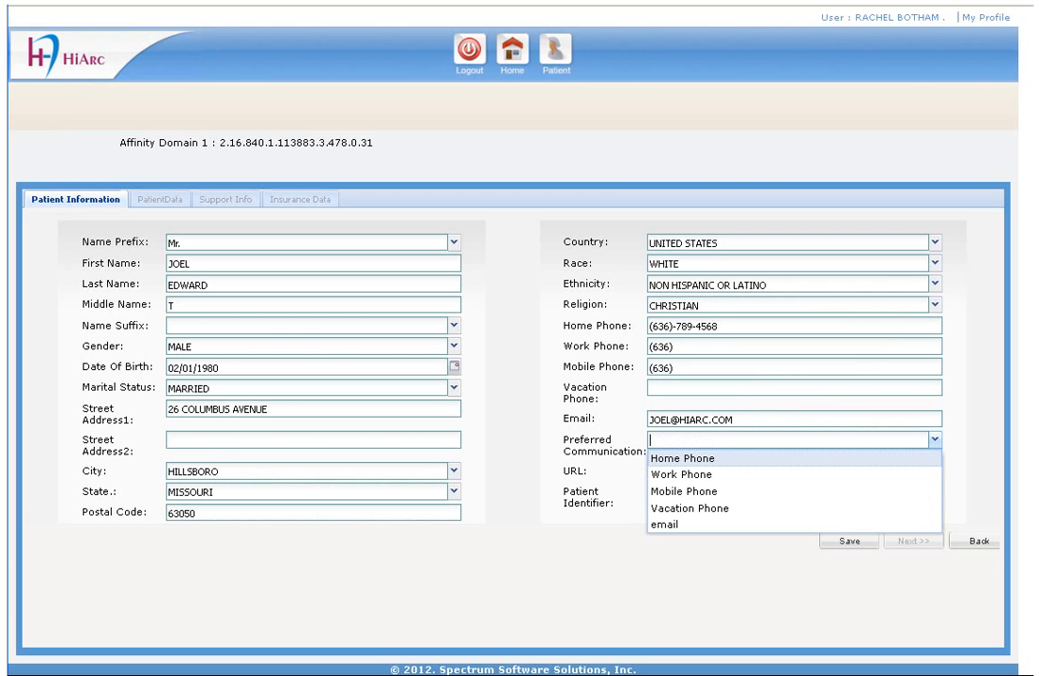
key("Down")
key("Down")
key("Down")
key("Down")
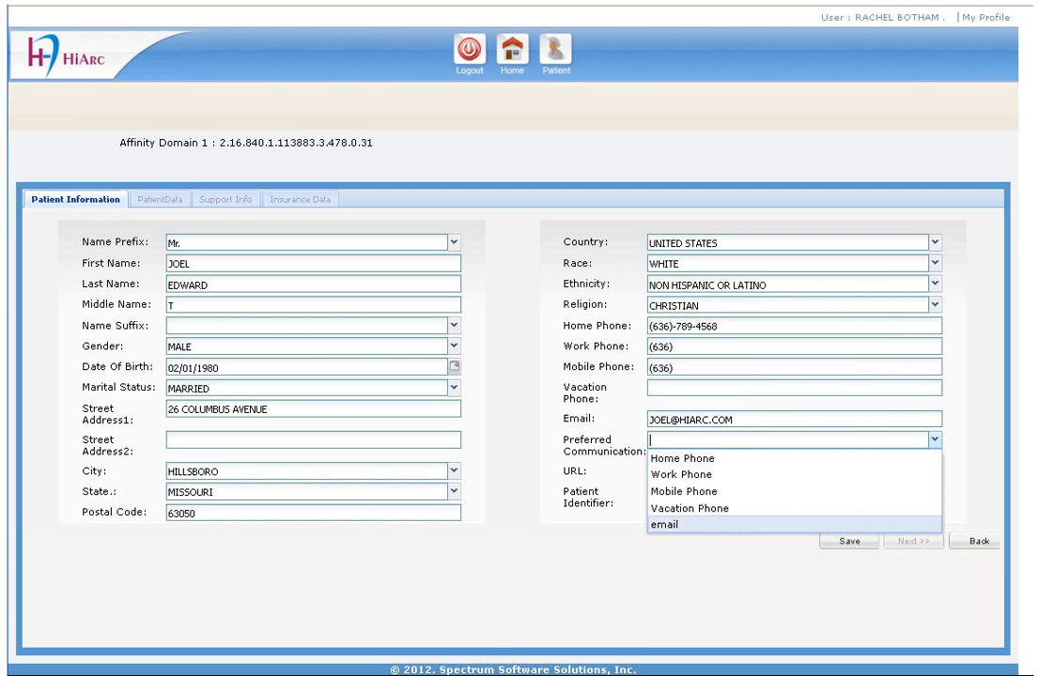
key("Return")
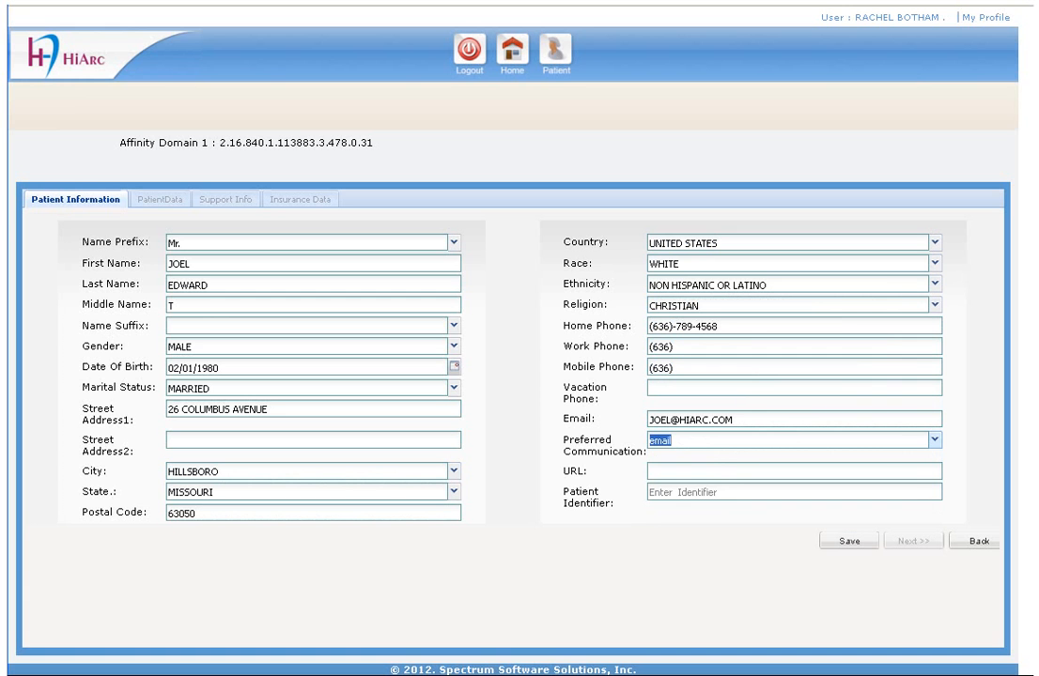
left_click(700, 493)
type("A")
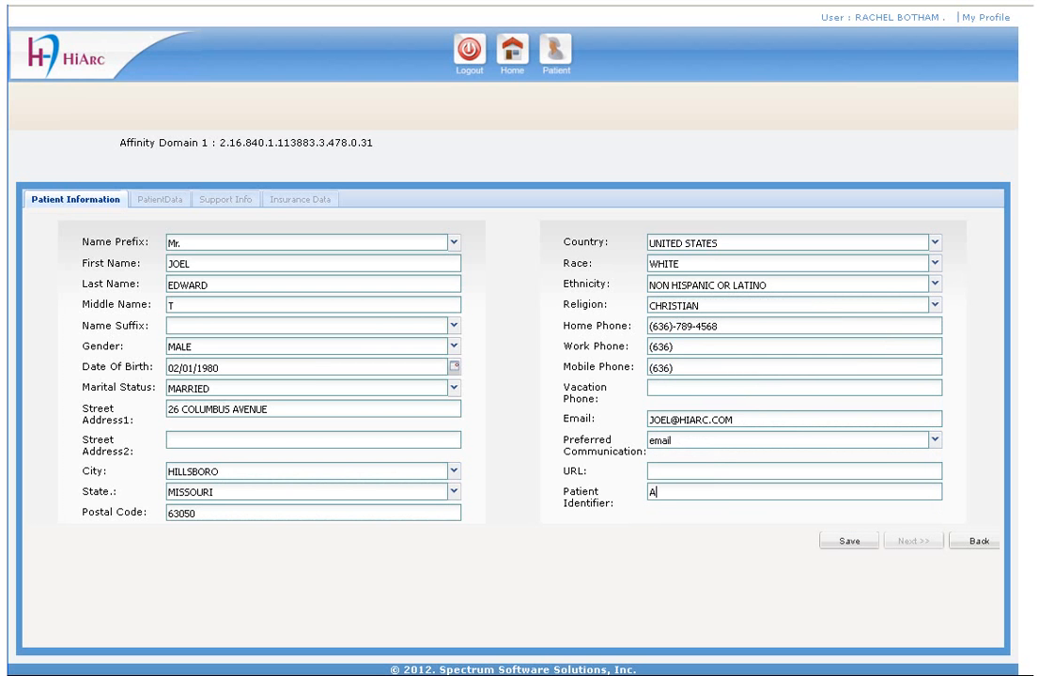
type("/602")
left_click(851, 542)
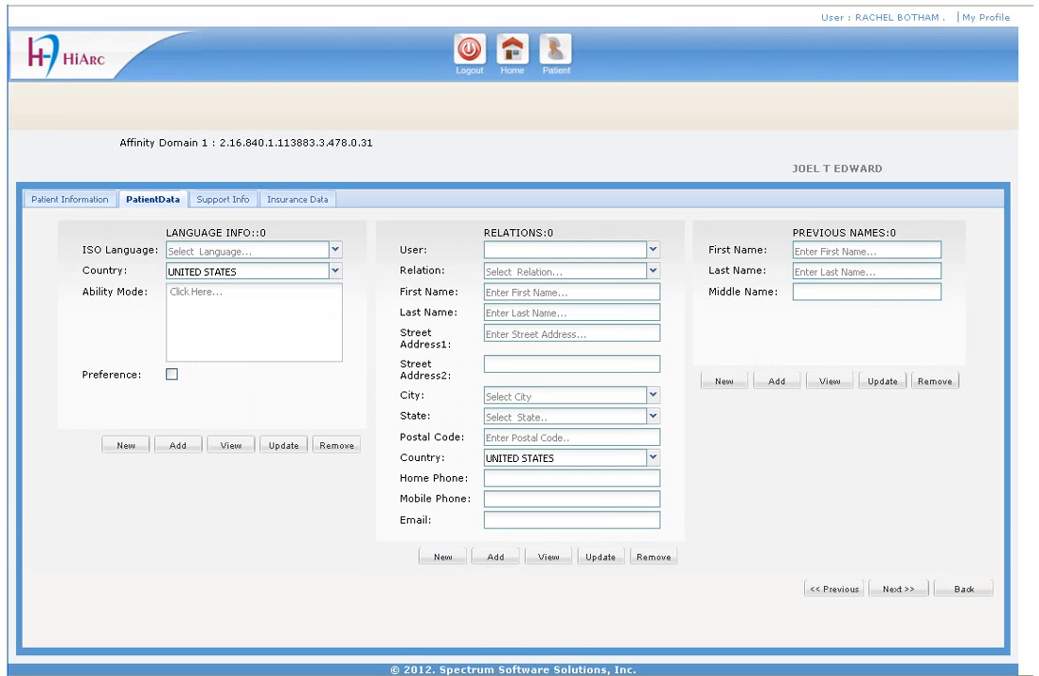
Step: Add ENGLISH with its ability modes as the patient's preferred language
left_click(335, 250)
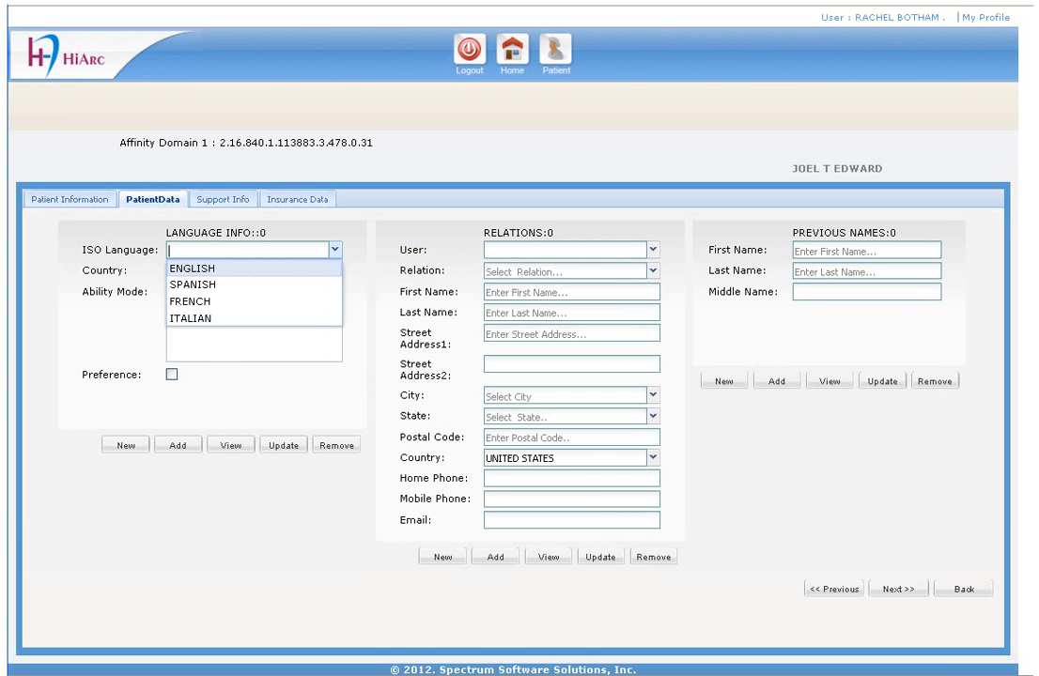
key("Tab")
key("Tab")
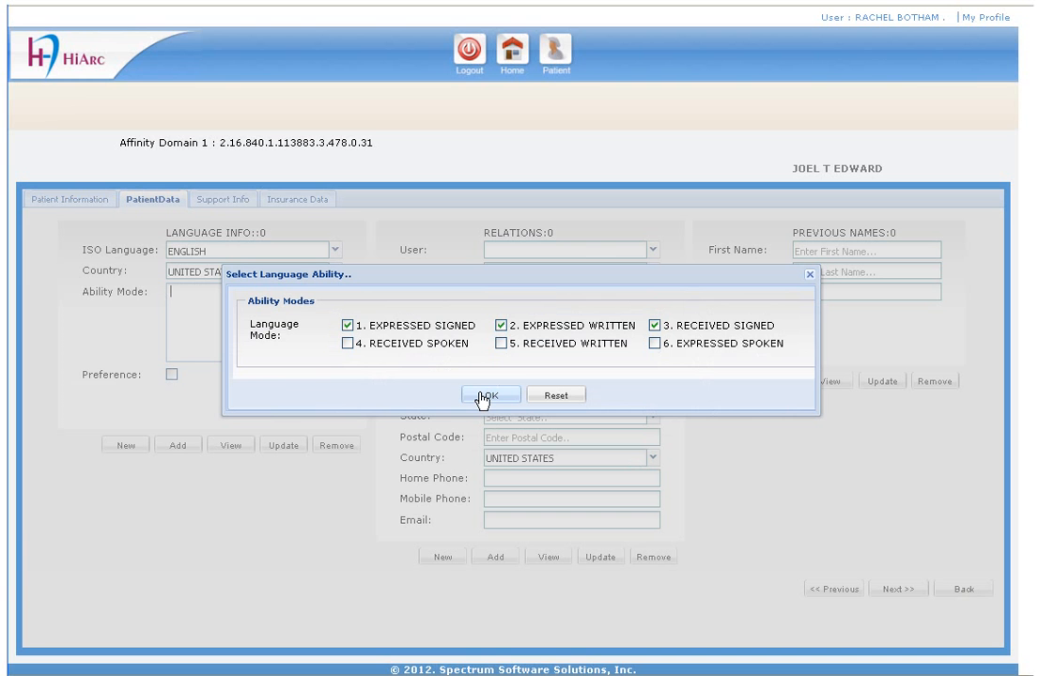
left_click(482, 397)
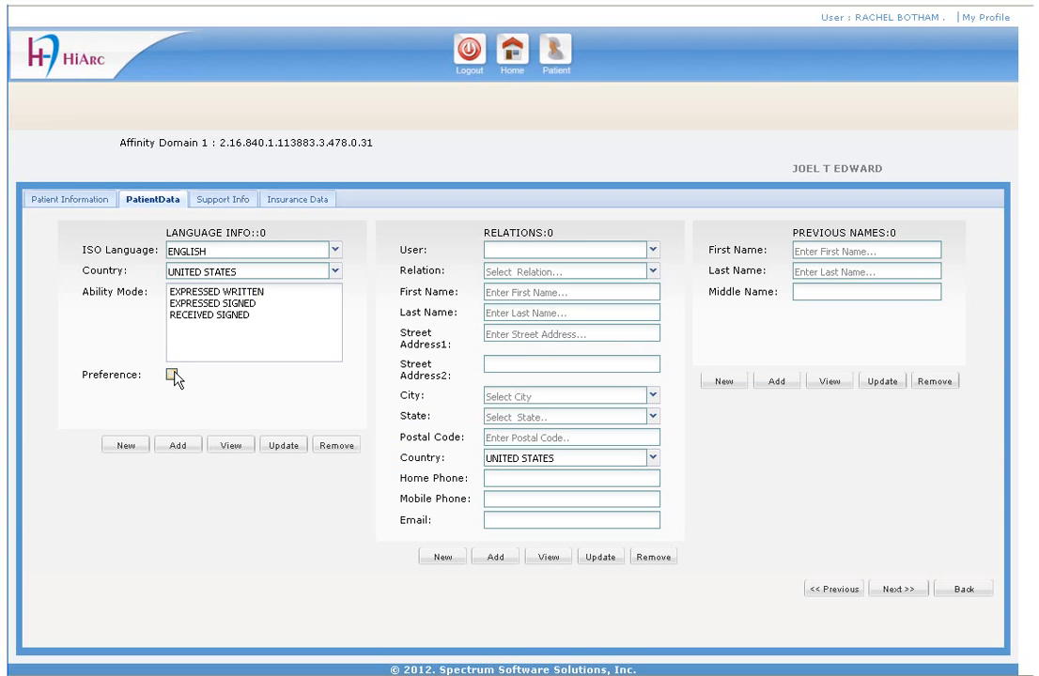
left_click(172, 374)
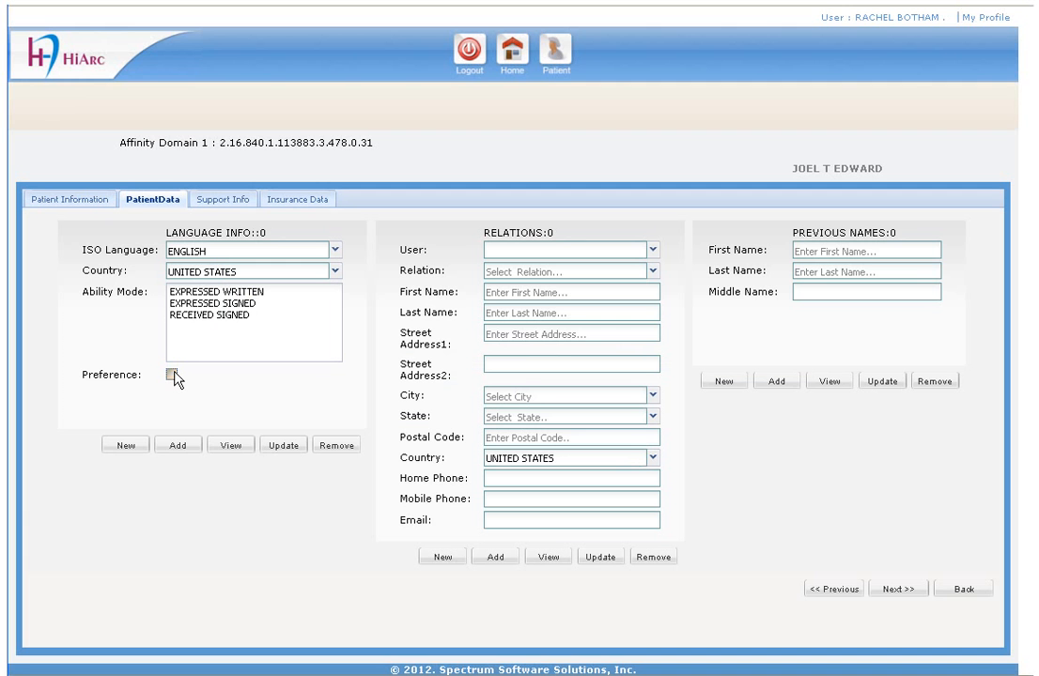
left_click(177, 447)
Step: Add a COUSIN relation to the suggested related user
left_click(499, 249)
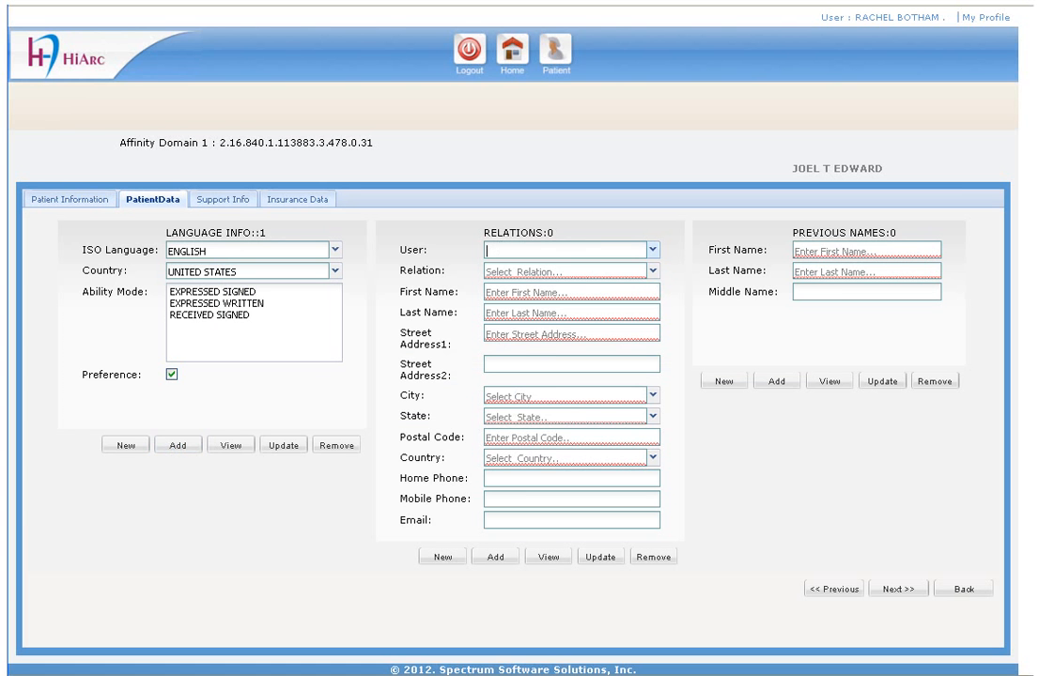
type("s")
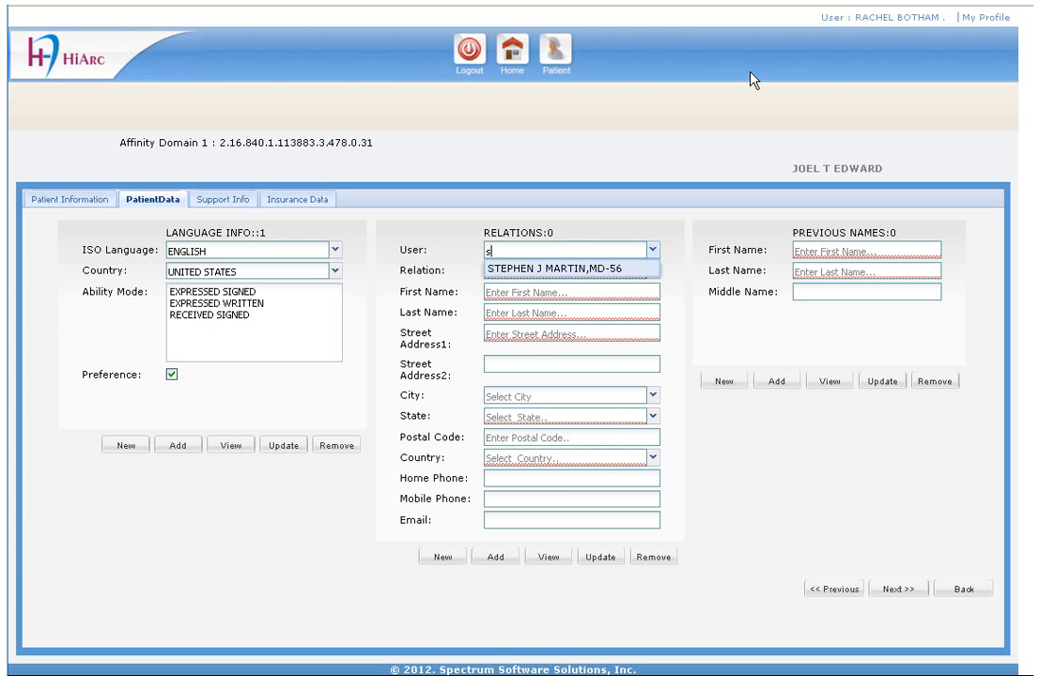
key("Tab")
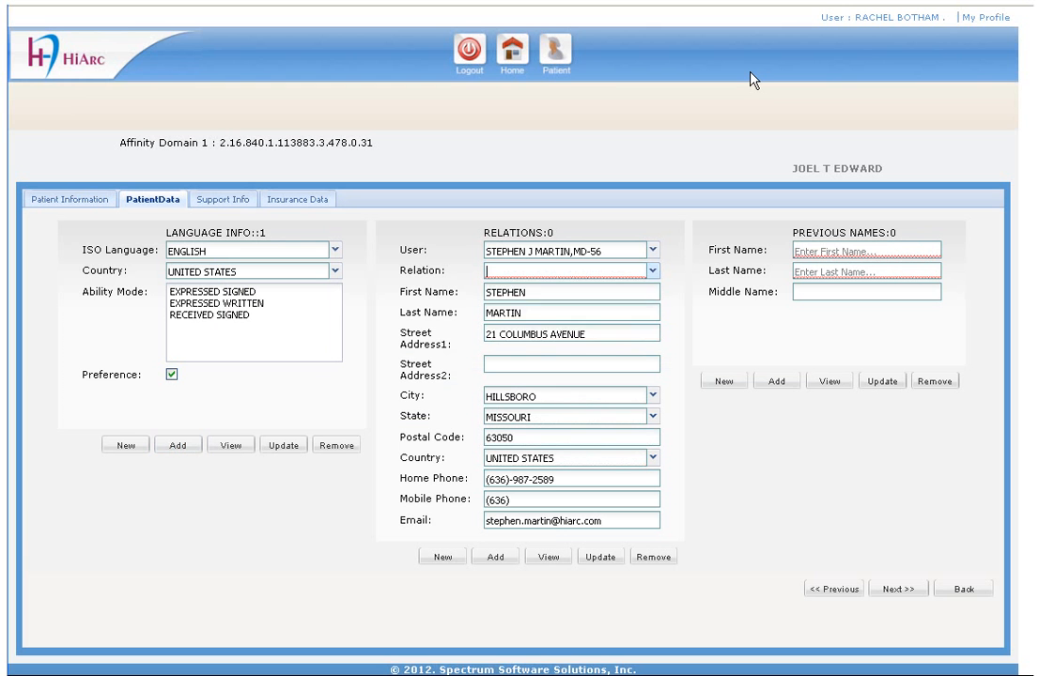
type("cou")
key("Tab")
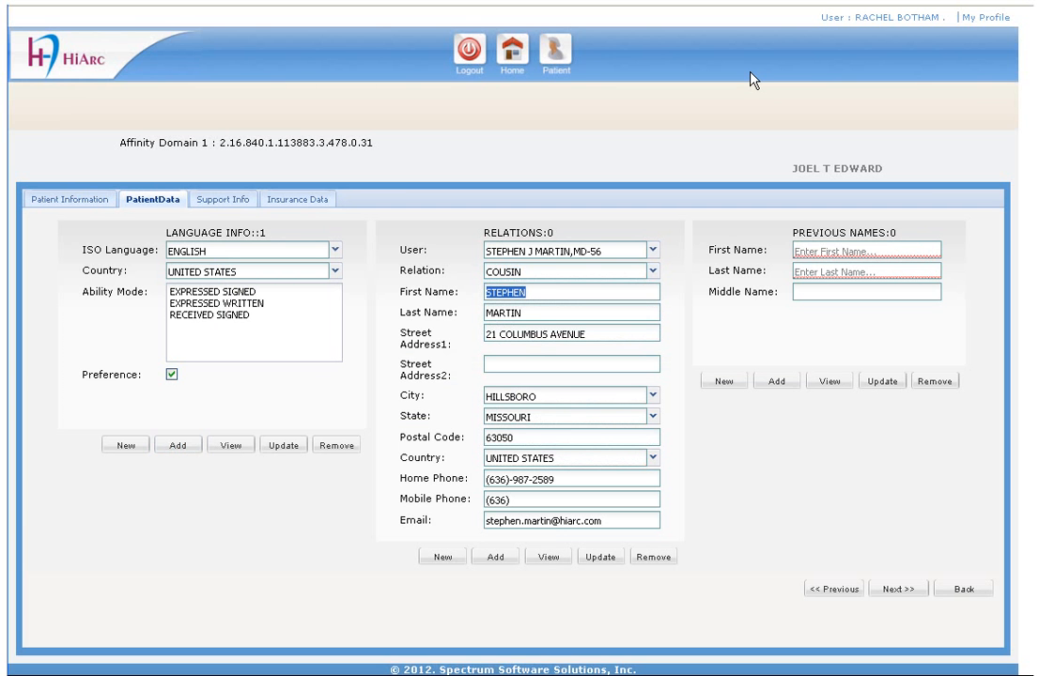
left_click(494, 562)
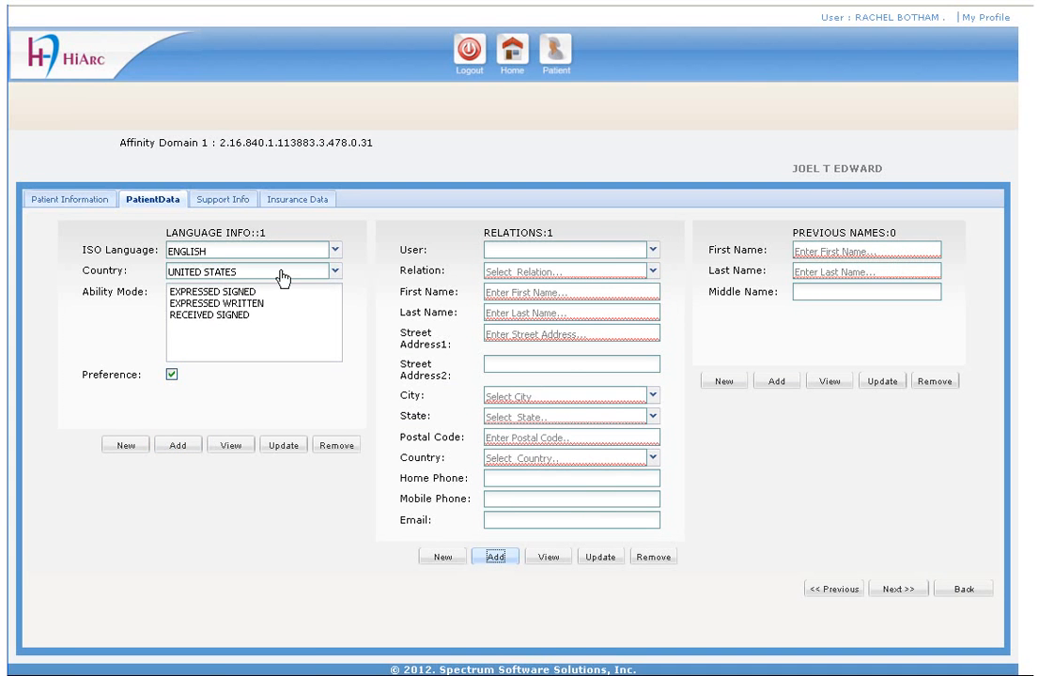
left_click(229, 201)
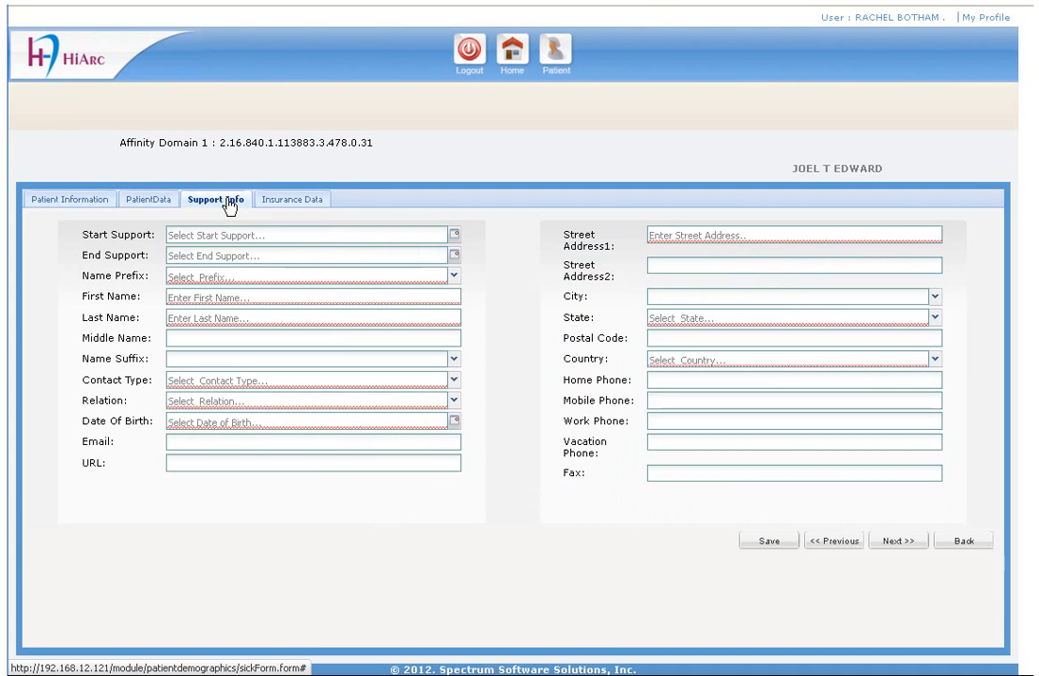
Step: Set support start to today, and enter the contact's Mr. prefix, names, NEXT OF KIN type and father relation
left_click(454, 235)
left_click(241, 389)
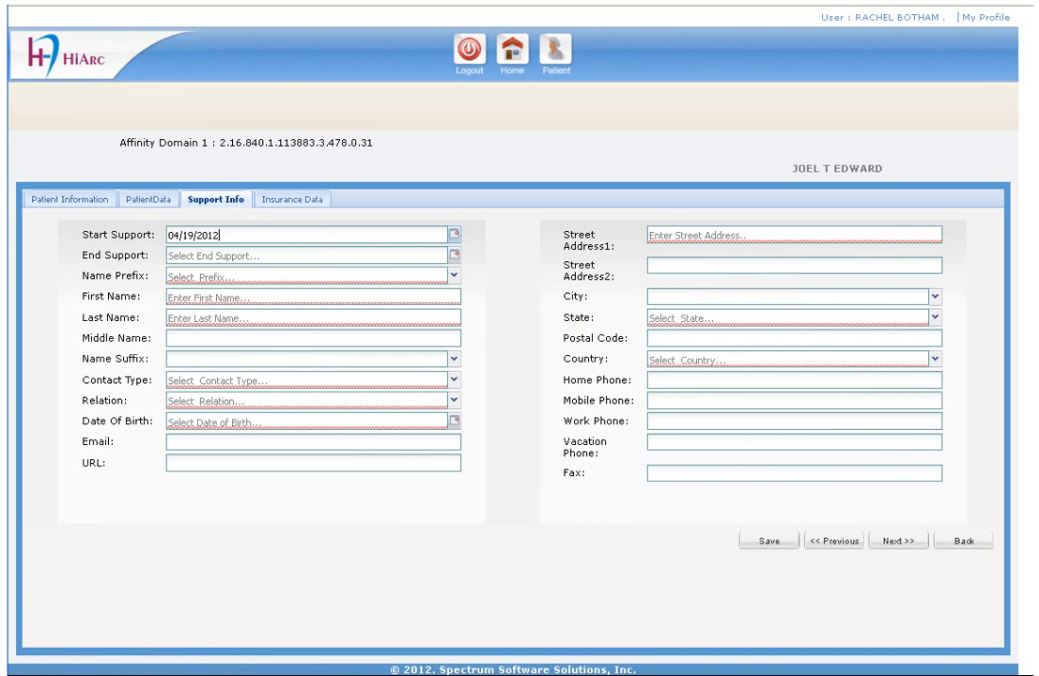
key("Down")
key("Tab")
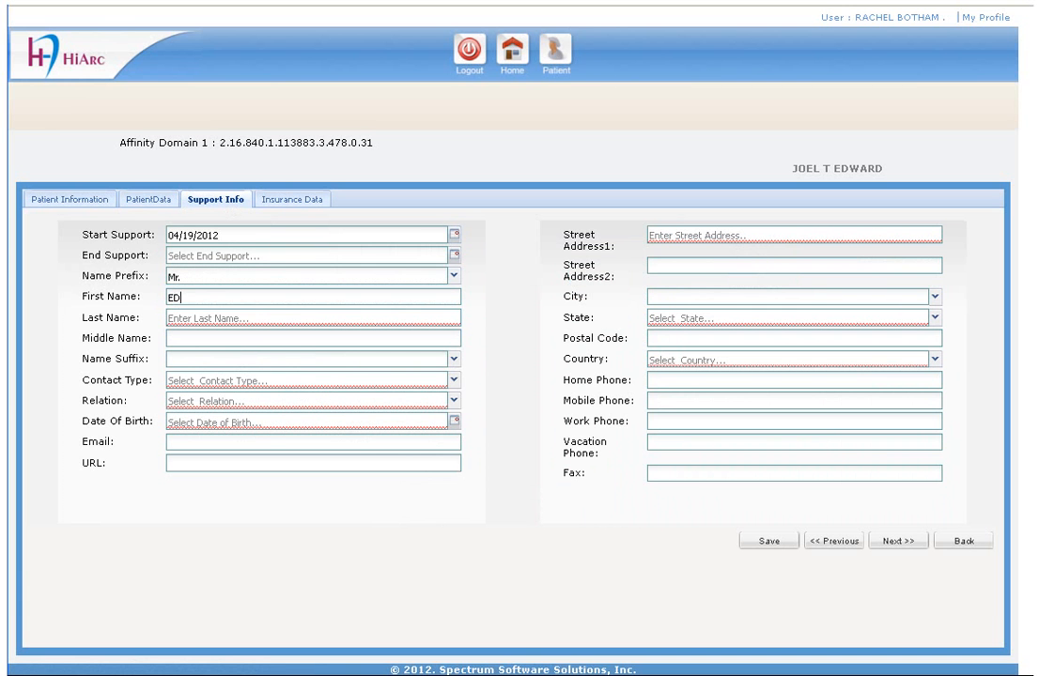
key("Tab")
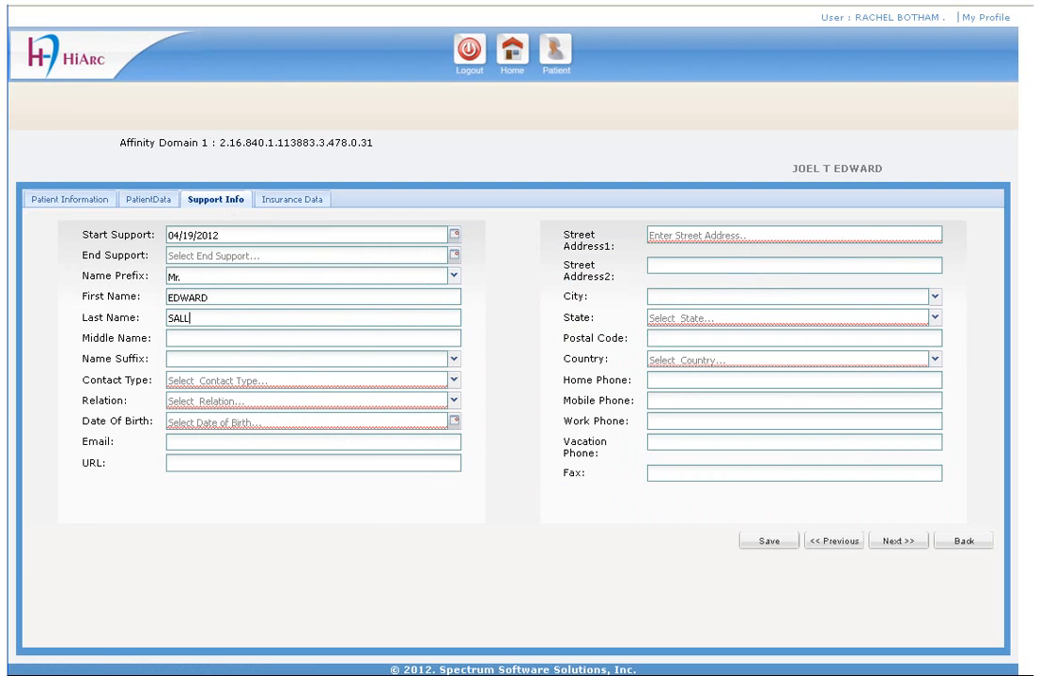
key("Tab")
type("T")
key("Tab")
key("Tab")
type("N")
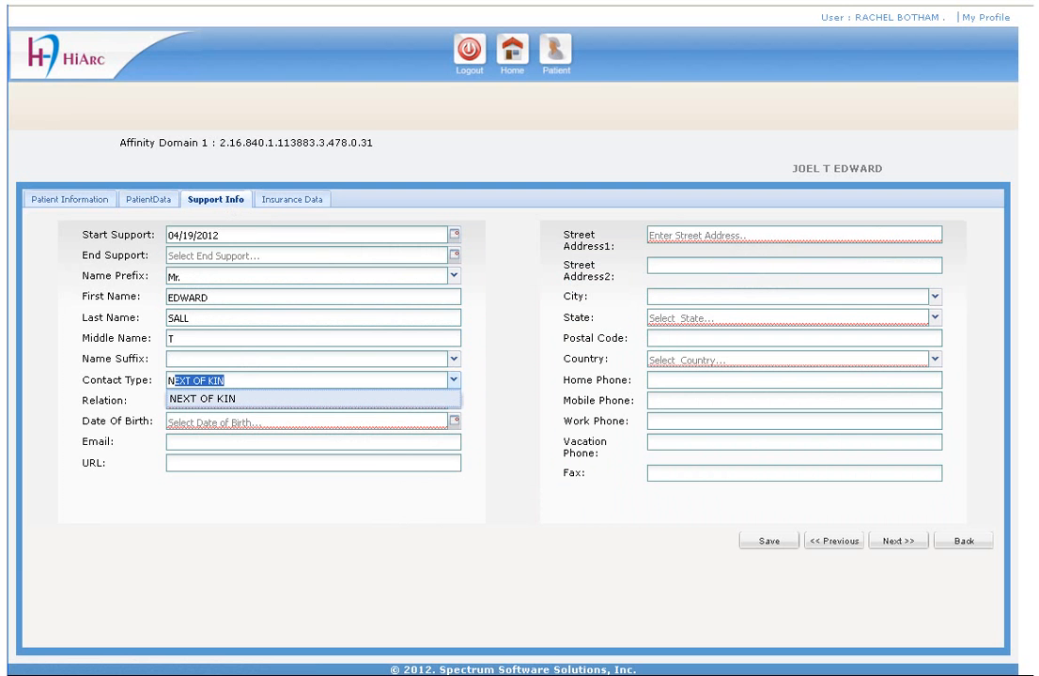
key("Tab")
type("FA")
key("Tab")
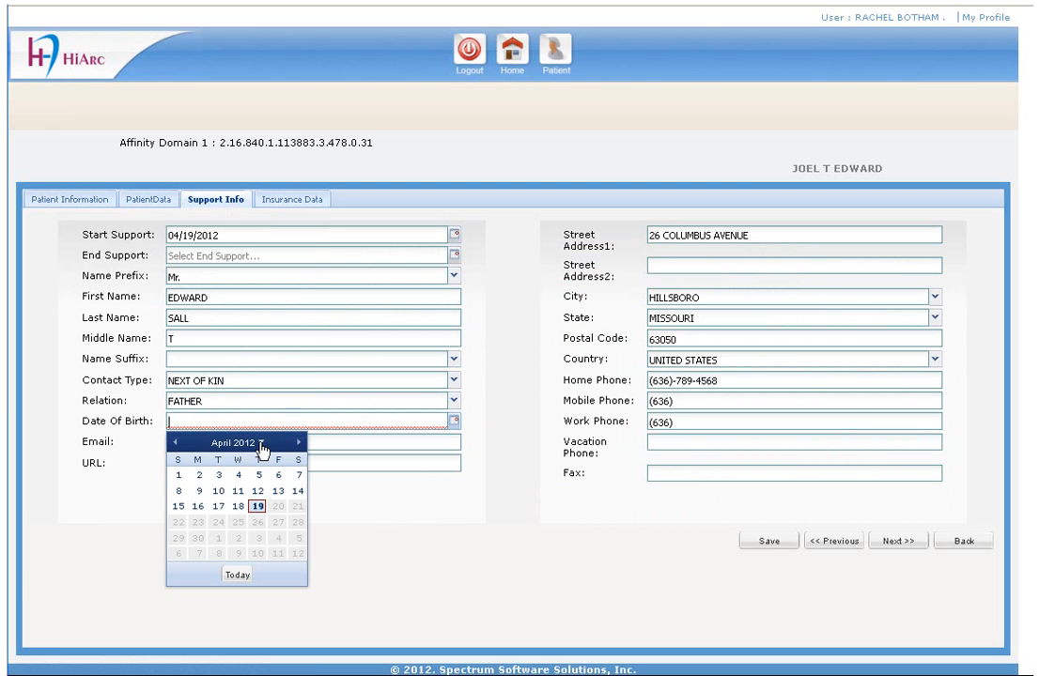
Step: Set the support contact's birth date to 04/01/1950
left_click(261, 444)
left_click(254, 444)
left_click(255, 444)
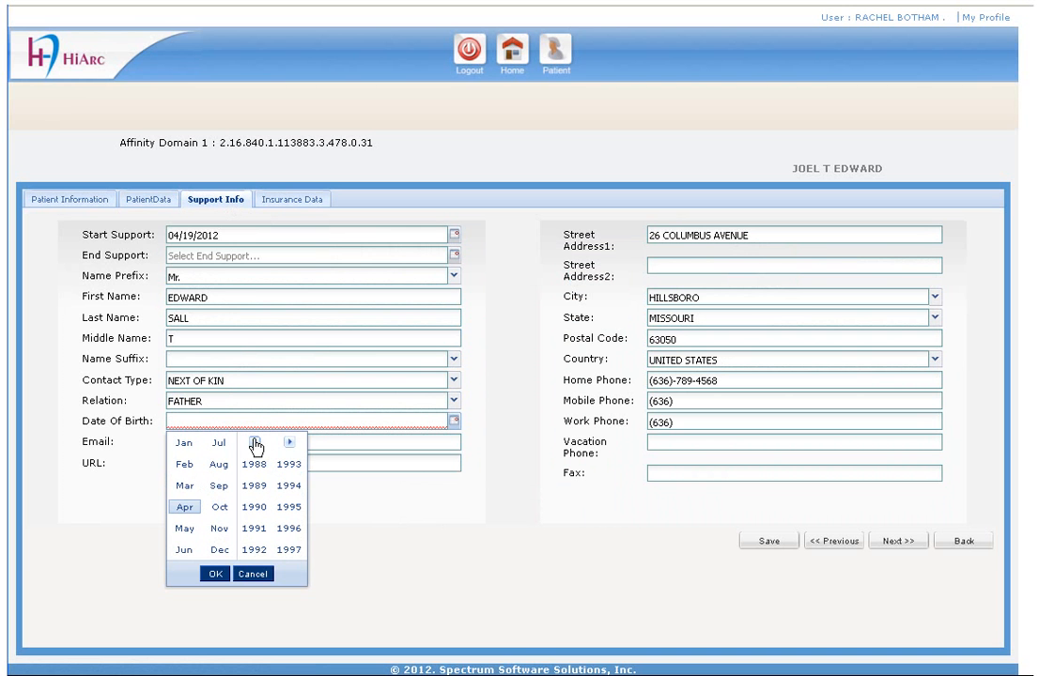
left_click(254, 443)
left_click(254, 443)
left_click(254, 444)
left_click(255, 443)
left_click(253, 508)
left_click(222, 577)
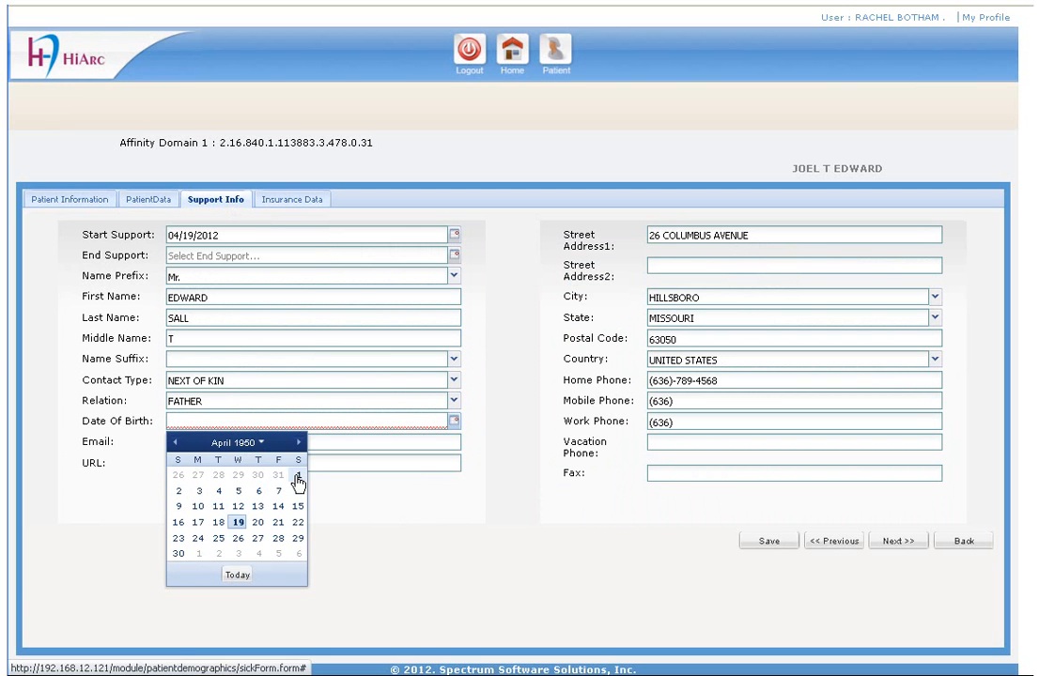
left_click(298, 482)
Step: Correct the contact's e-mail address and save the support contact
left_click(185, 442)
key("BackSpace")
key("BackSpace")
key("BackSpace")
key("BackSpace")
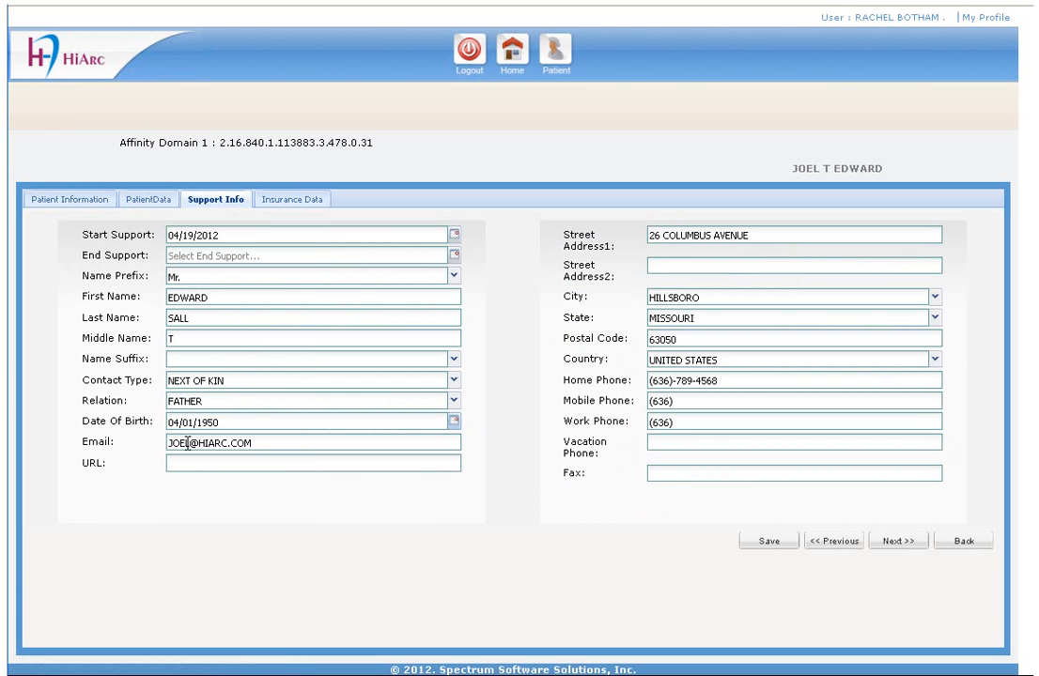
type("EDWARD")
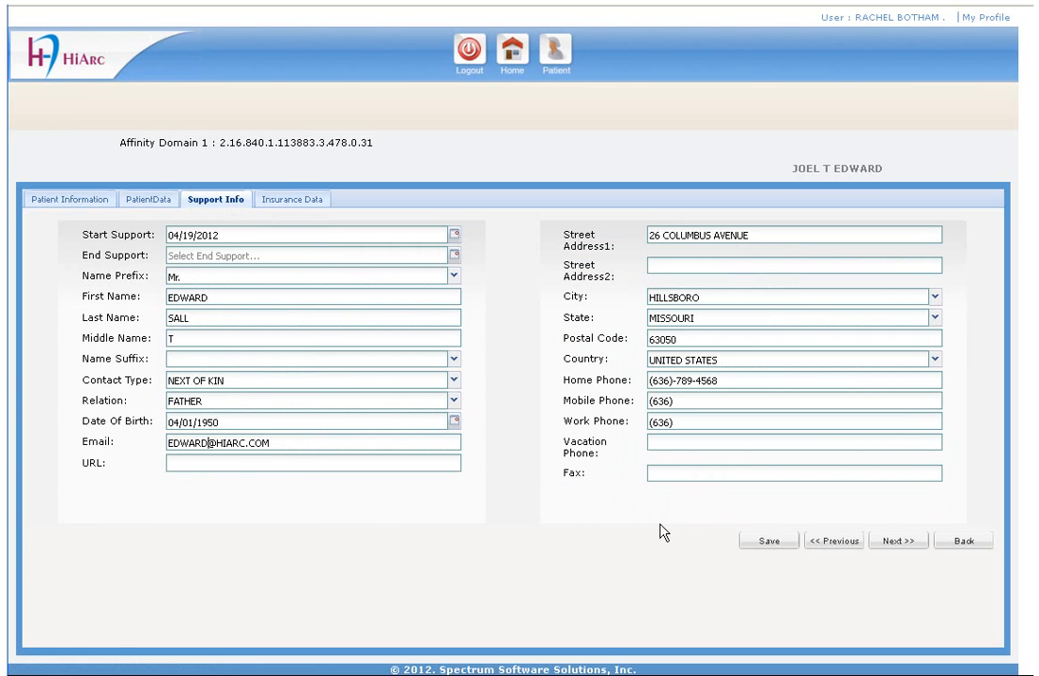
left_click(746, 542)
left_click(313, 201)
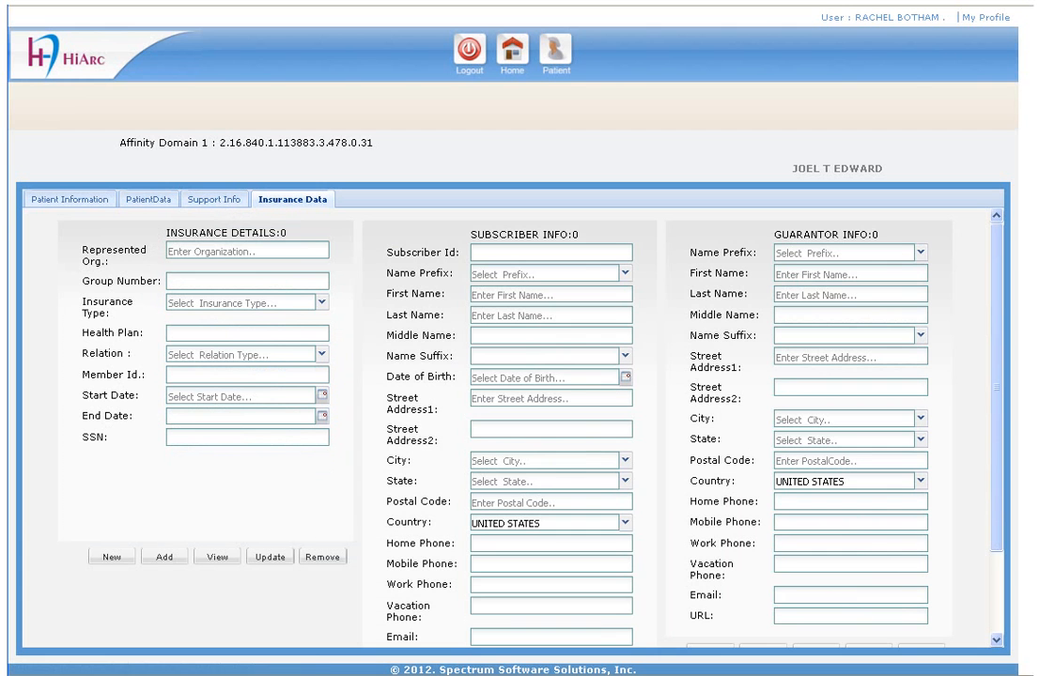
Step: Enter ALLIANCE BC BS MISSOURI, INDIVIDUAL POLICY, plan BC 241 BS 741 and relation SELF
left_click(226, 251)
type("ALLIANCE BC BS MISSOURI")
key("Tab")
key("Tab")
type("IN")
key("Tab")
type("BC 241 BS 741")
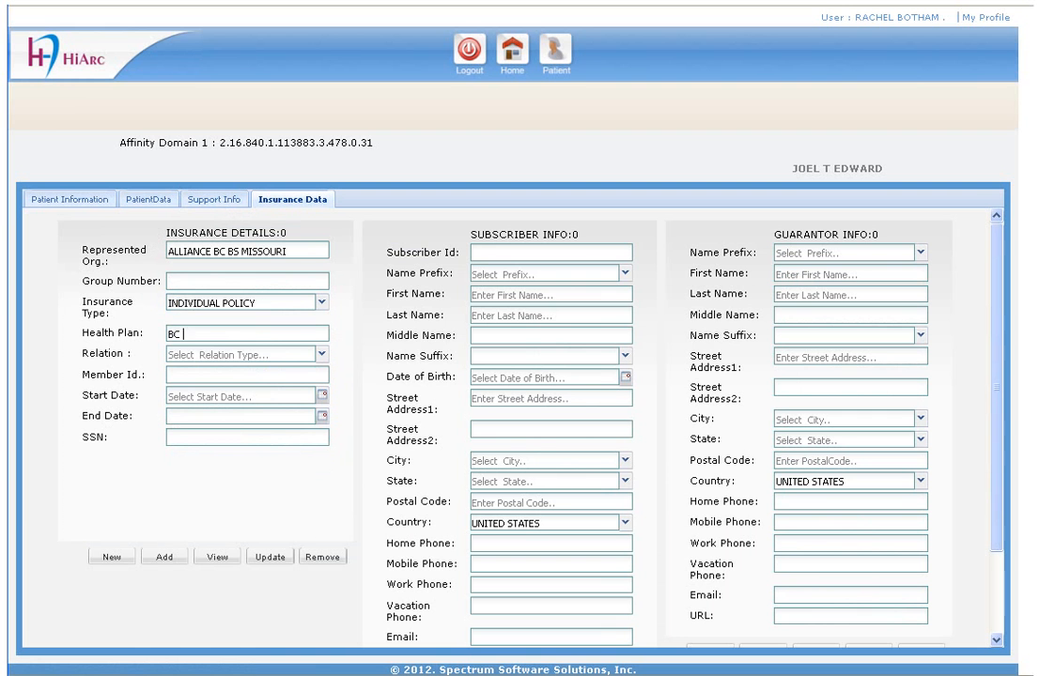
key("Tab")
type("SE")
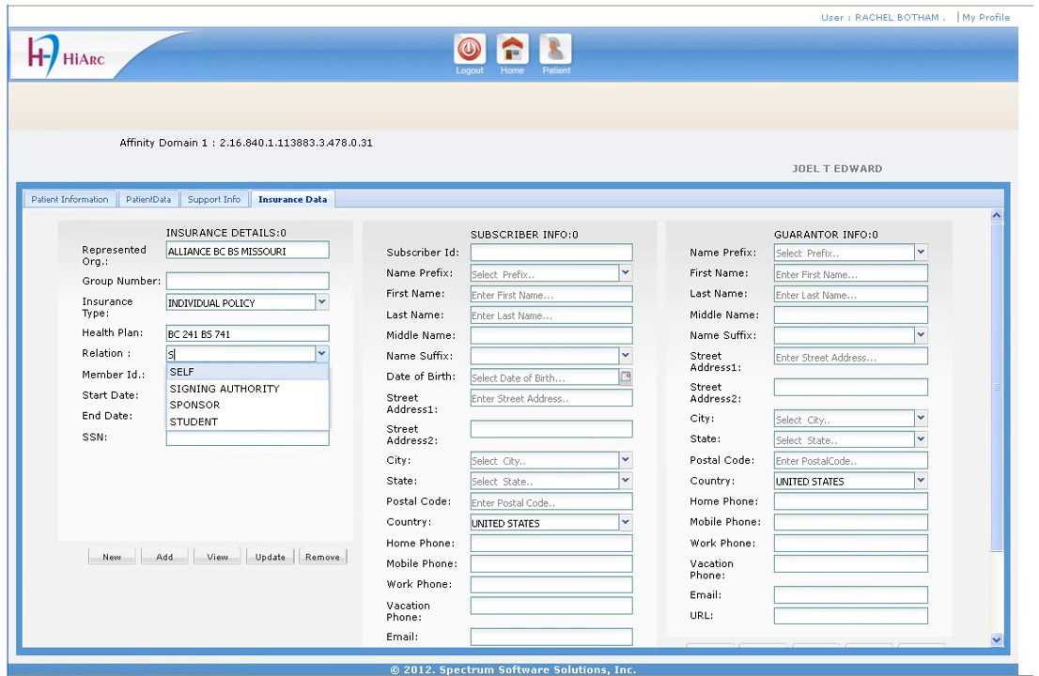
key("Tab")
Step: Set the insurance start date to 03/02/1985
left_click(321, 396)
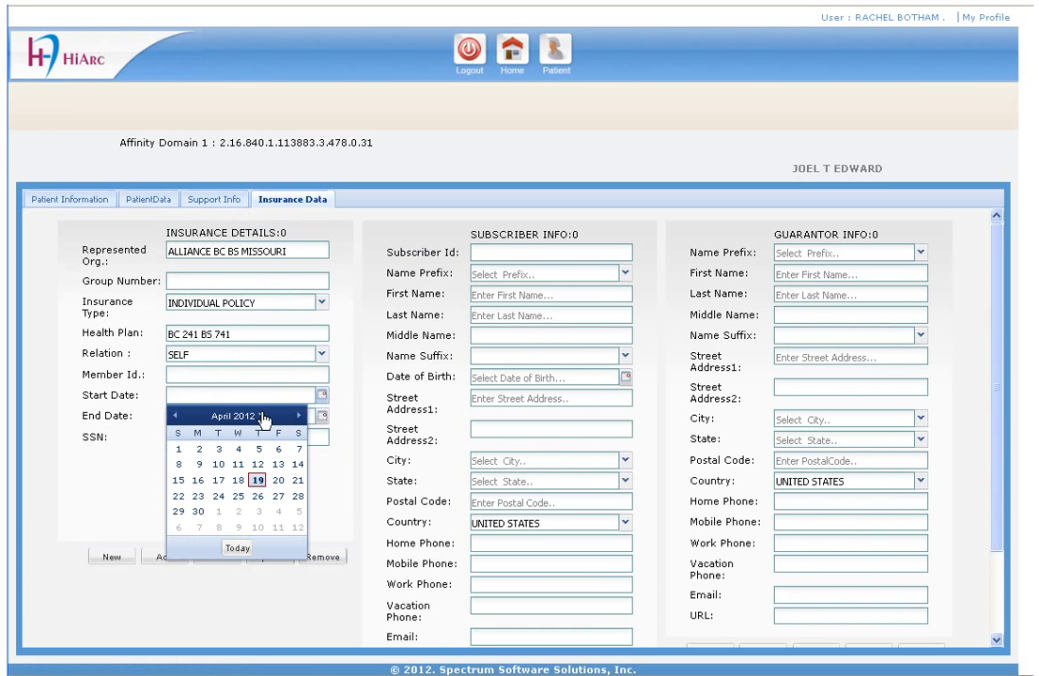
left_click(261, 417)
left_click(255, 416)
left_click(256, 416)
left_click(256, 416)
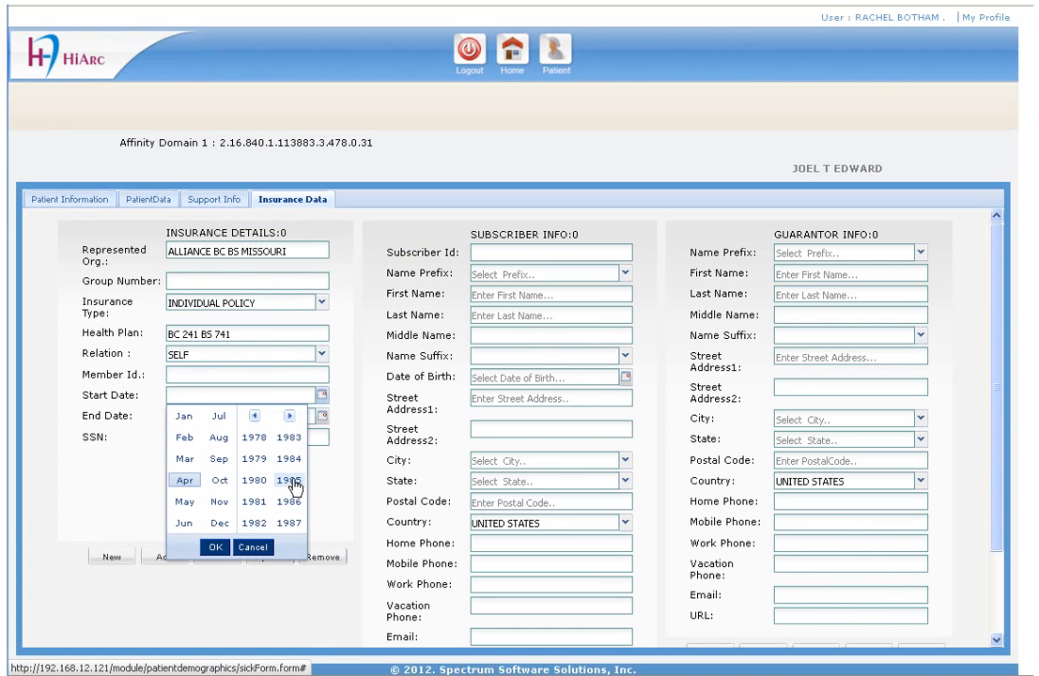
left_click(288, 480)
left_click(184, 460)
left_click(215, 548)
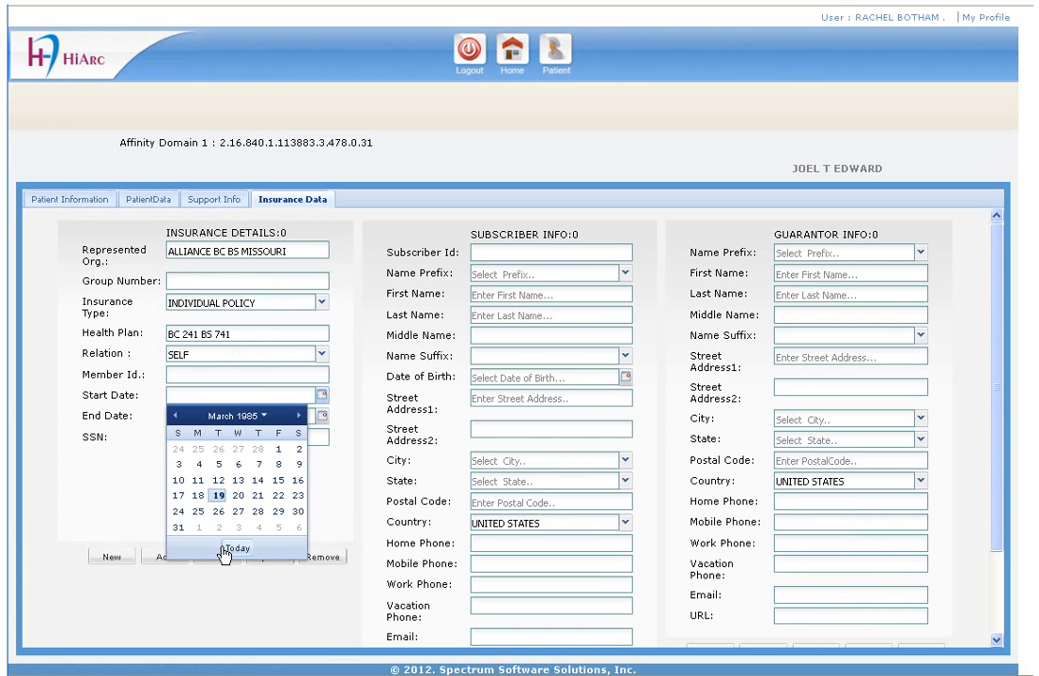
left_click(298, 450)
Step: Set the insurance end date to 03/03/2025
left_click(321, 416)
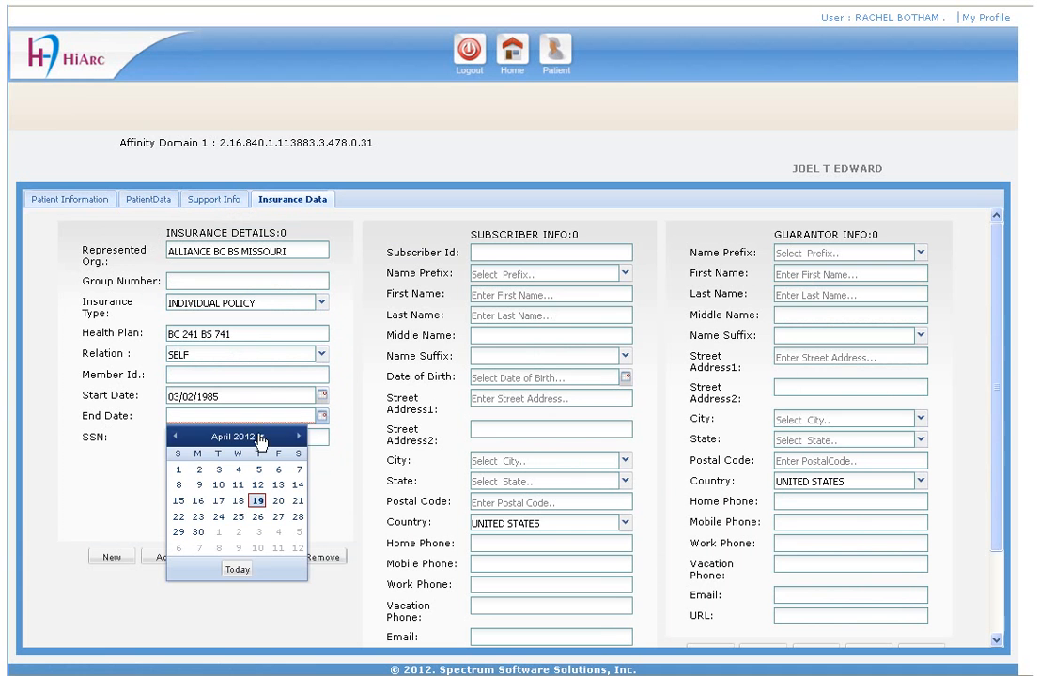
left_click(261, 436)
left_click(289, 437)
left_click(289, 501)
left_click(184, 479)
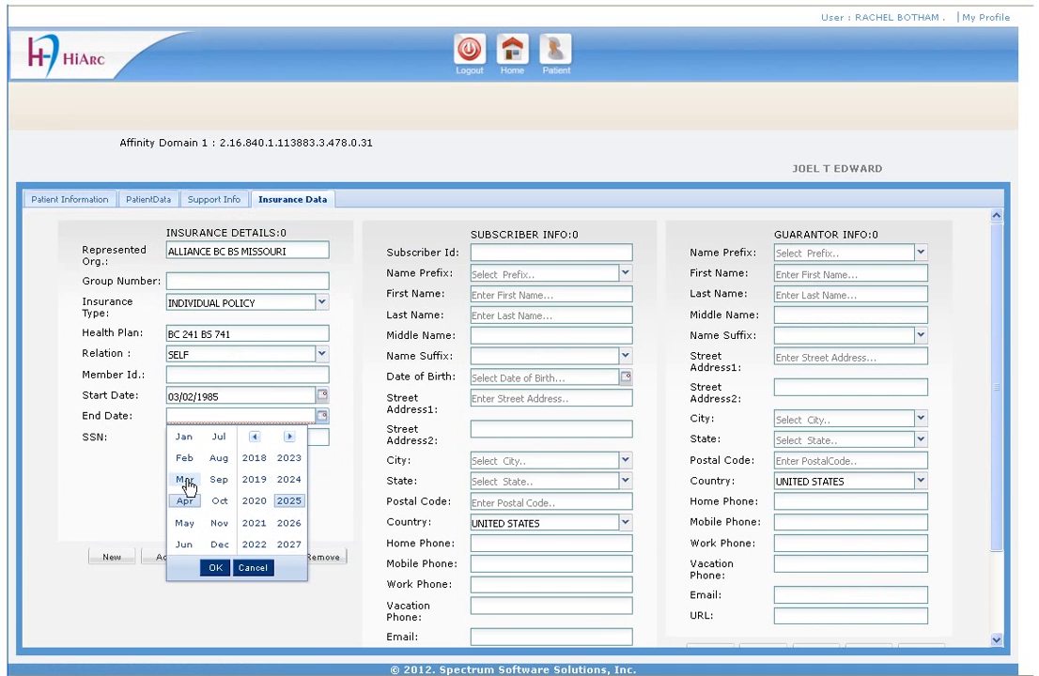
left_click(215, 569)
left_click(204, 425)
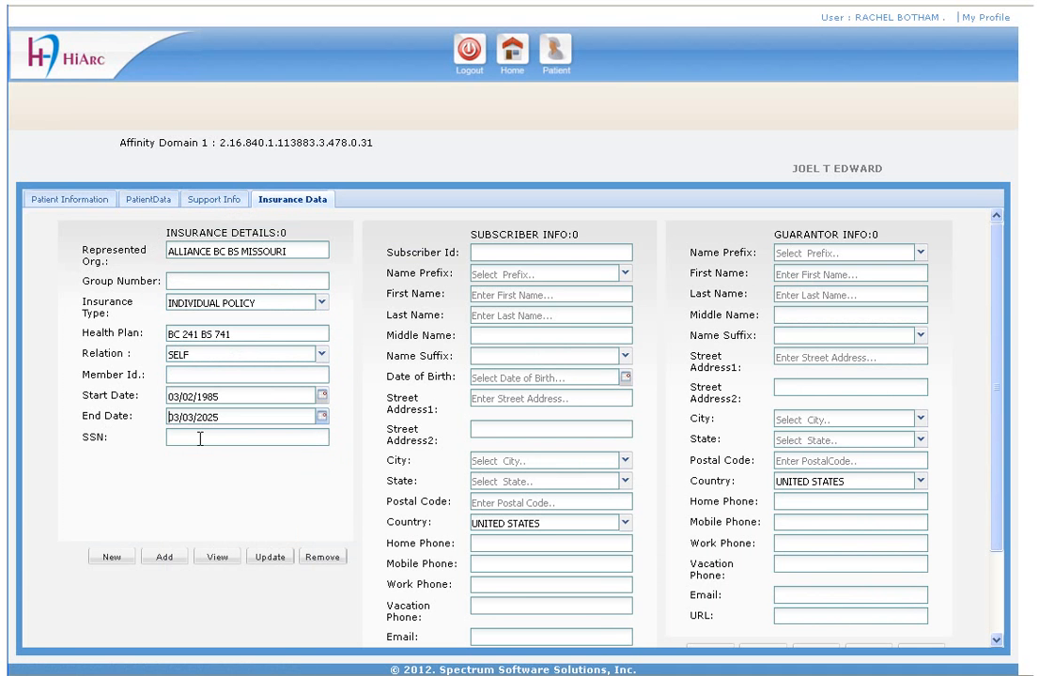
Step: Enter the social security number and add the insurance record to the patient
left_click(199, 438)
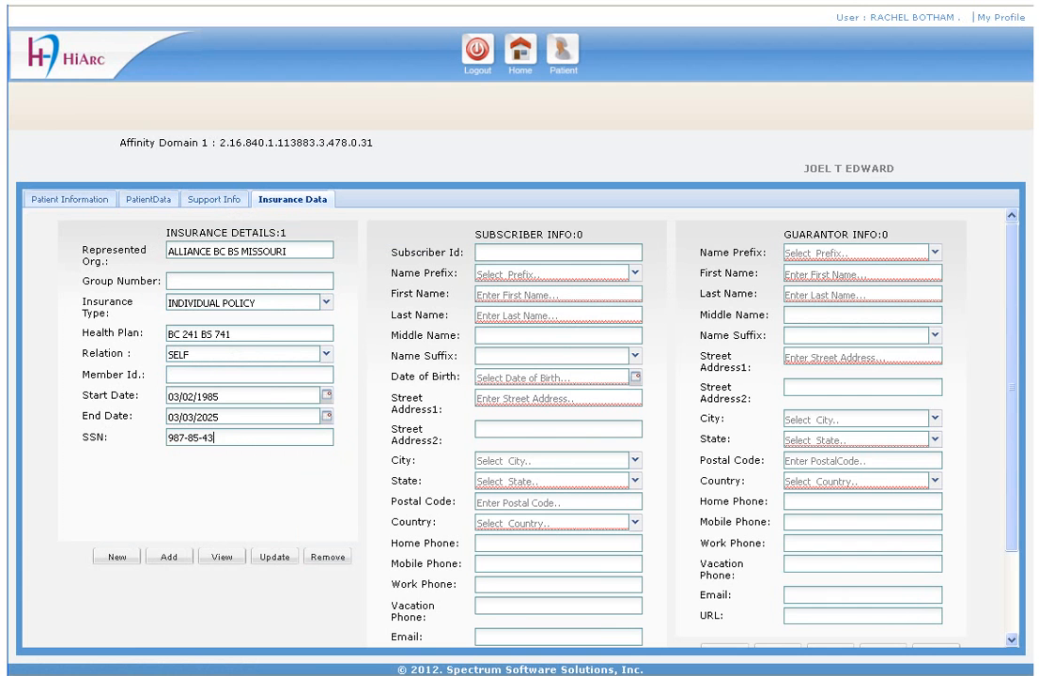
left_click(164, 560)
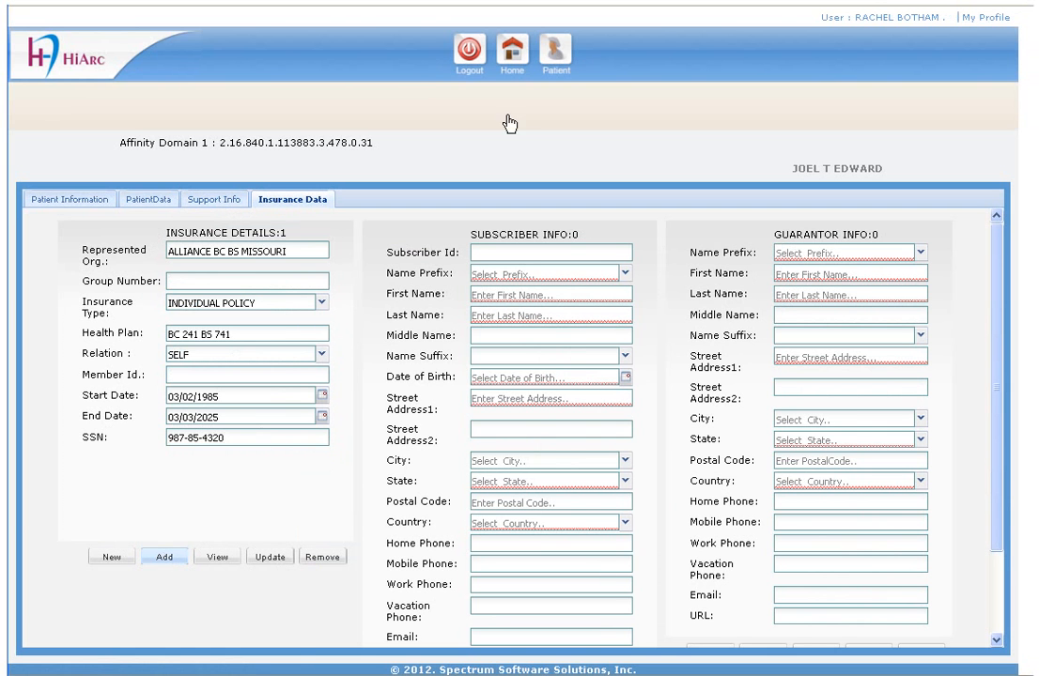
left_click(558, 60)
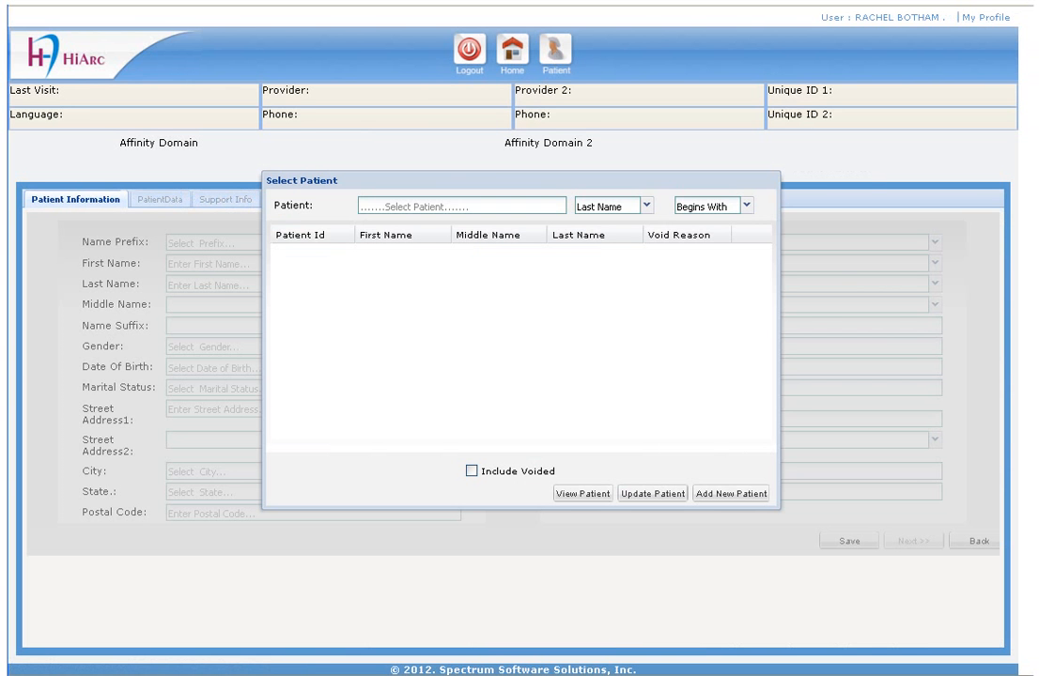
Step: Search last names beginning with E using 'E%%' and open the new patient's record
left_click(428, 205)
left_click(648, 208)
left_click(647, 208)
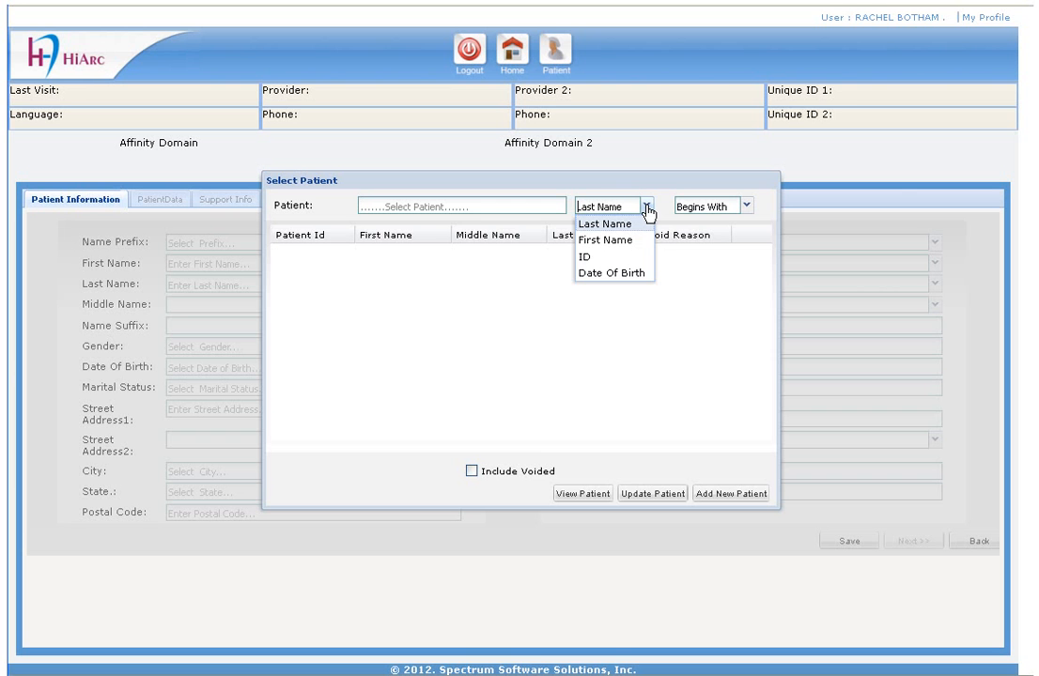
left_click(748, 208)
left_click(748, 207)
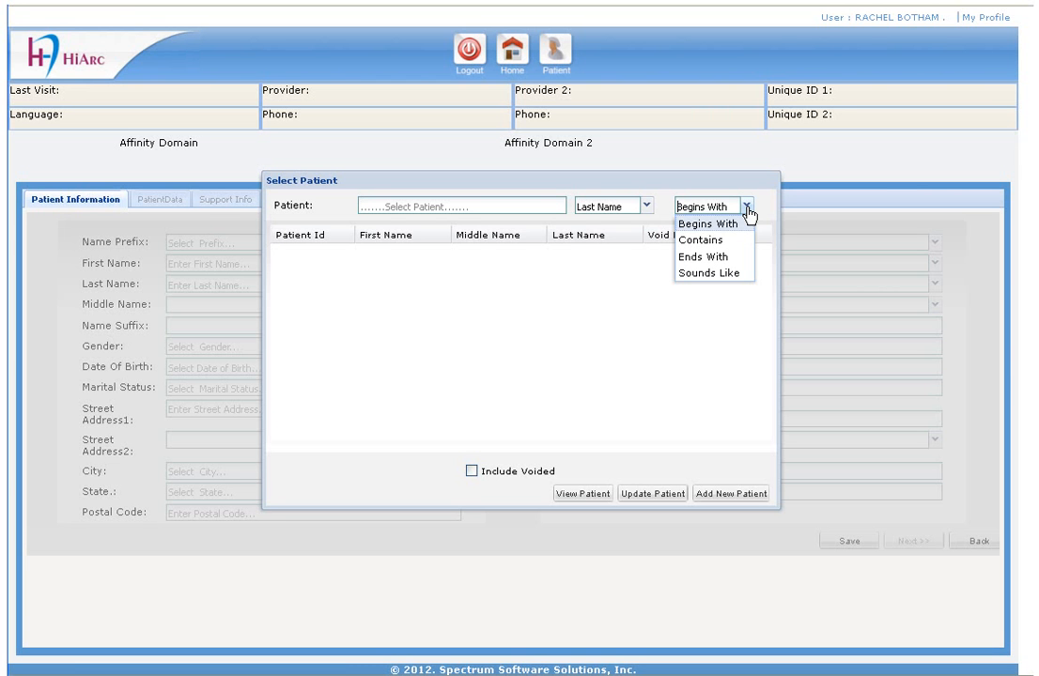
left_click(438, 206)
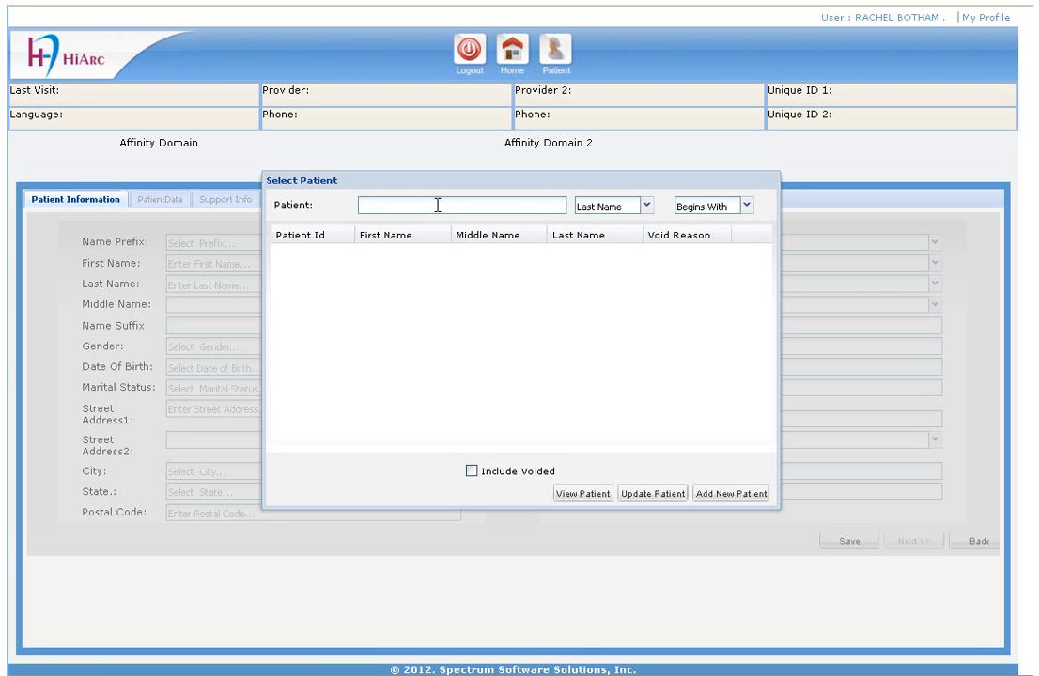
type("E%%")
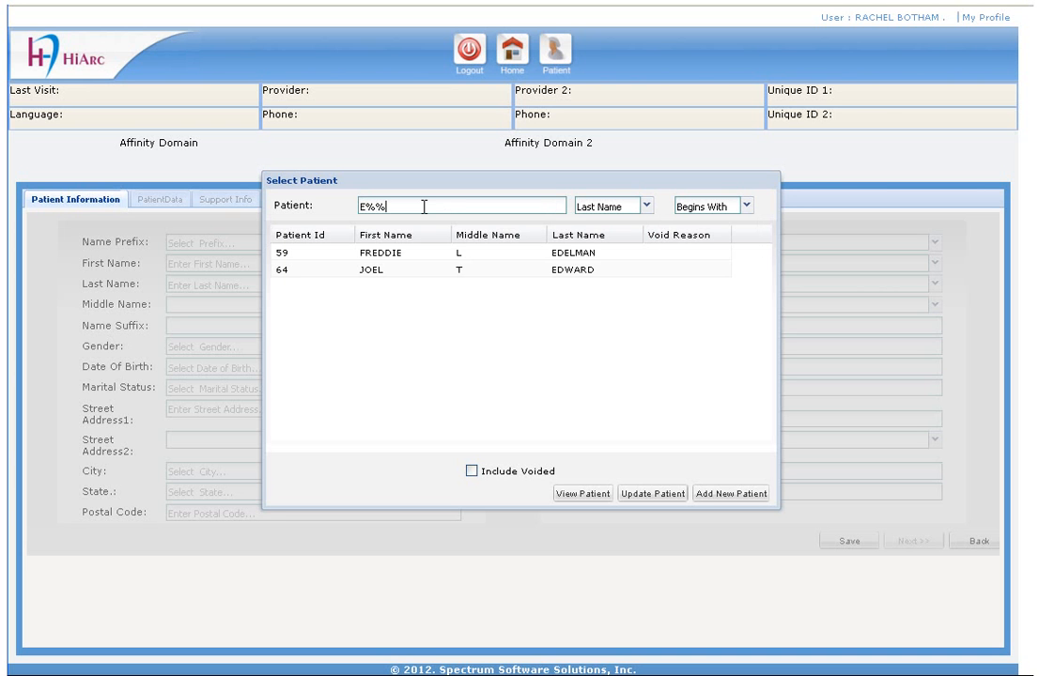
left_click(515, 275)
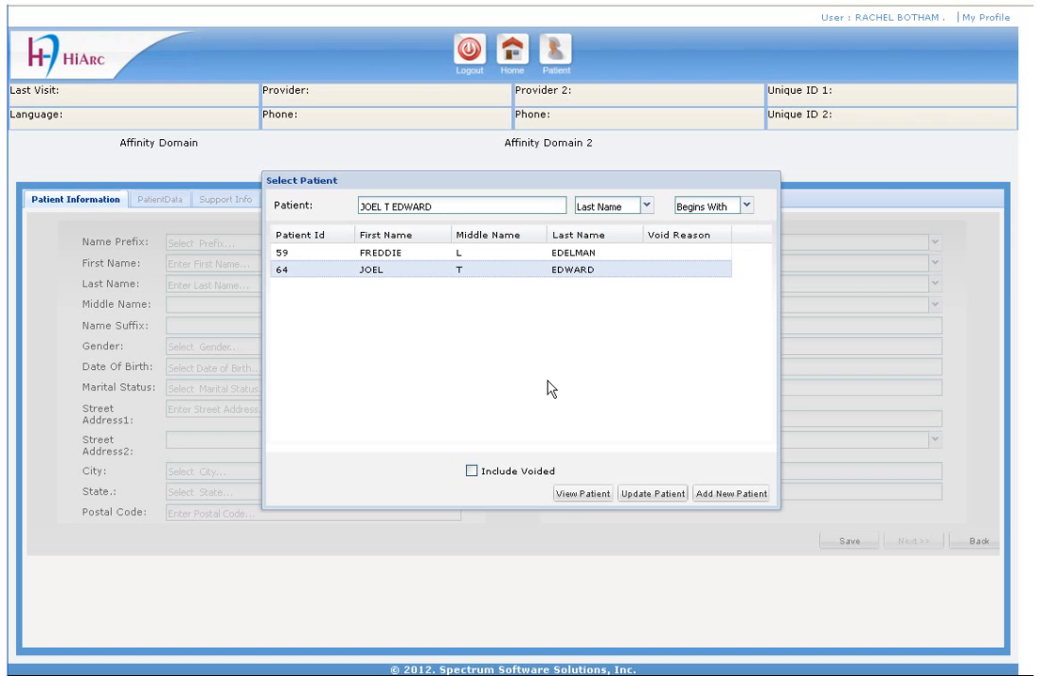
left_click(582, 496)
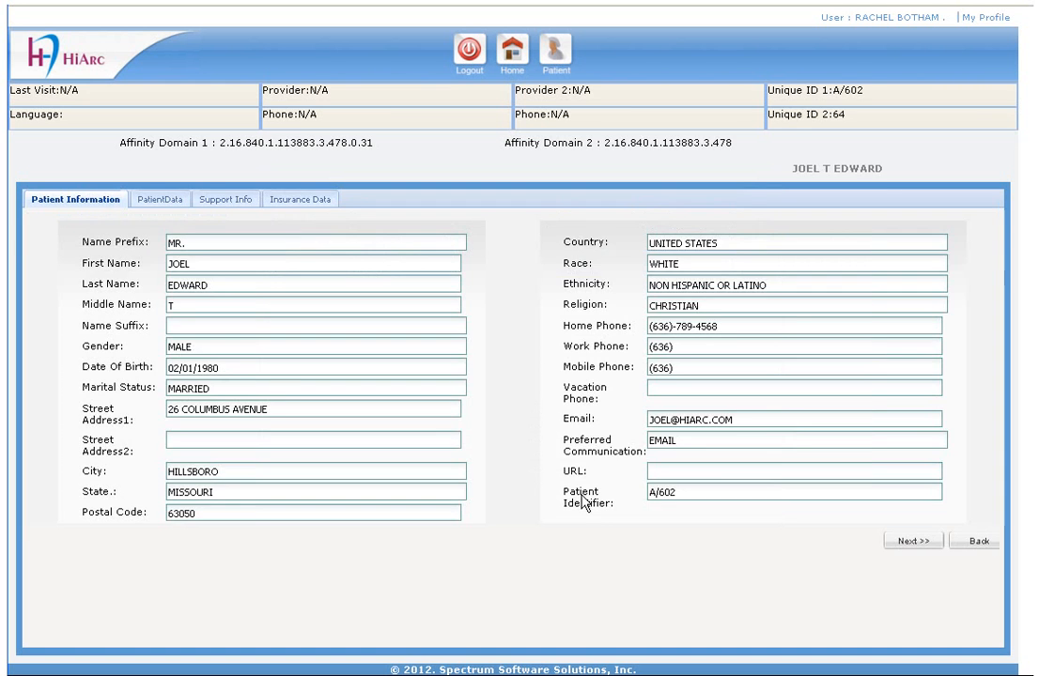
Step: Page through the language and relations, support info and insurance data pages
left_click(909, 545)
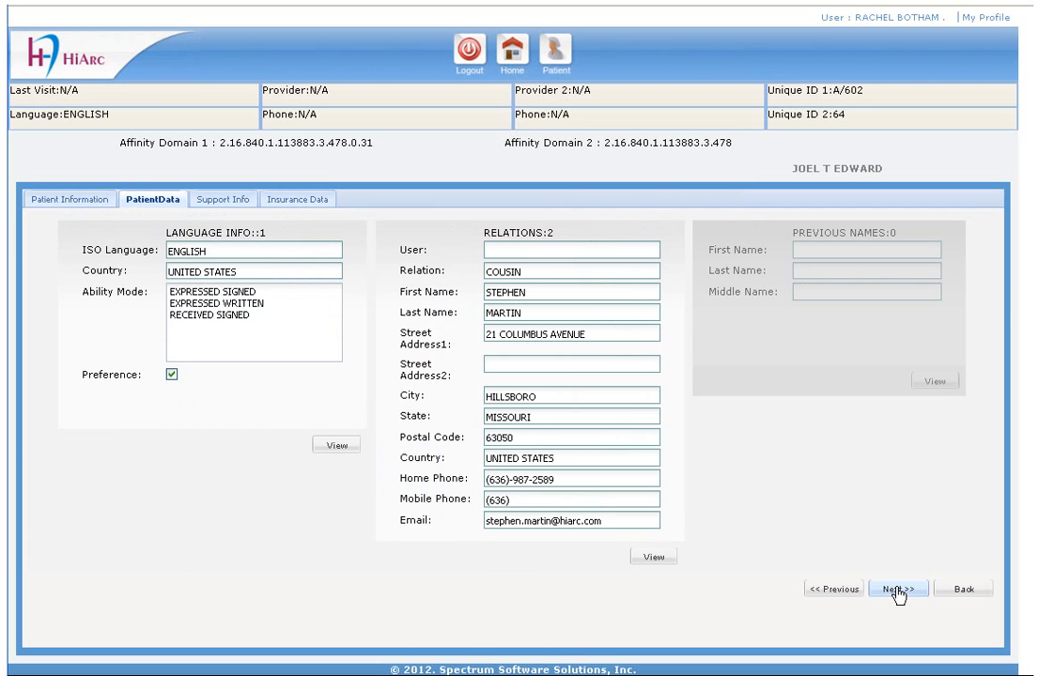
left_click(899, 592)
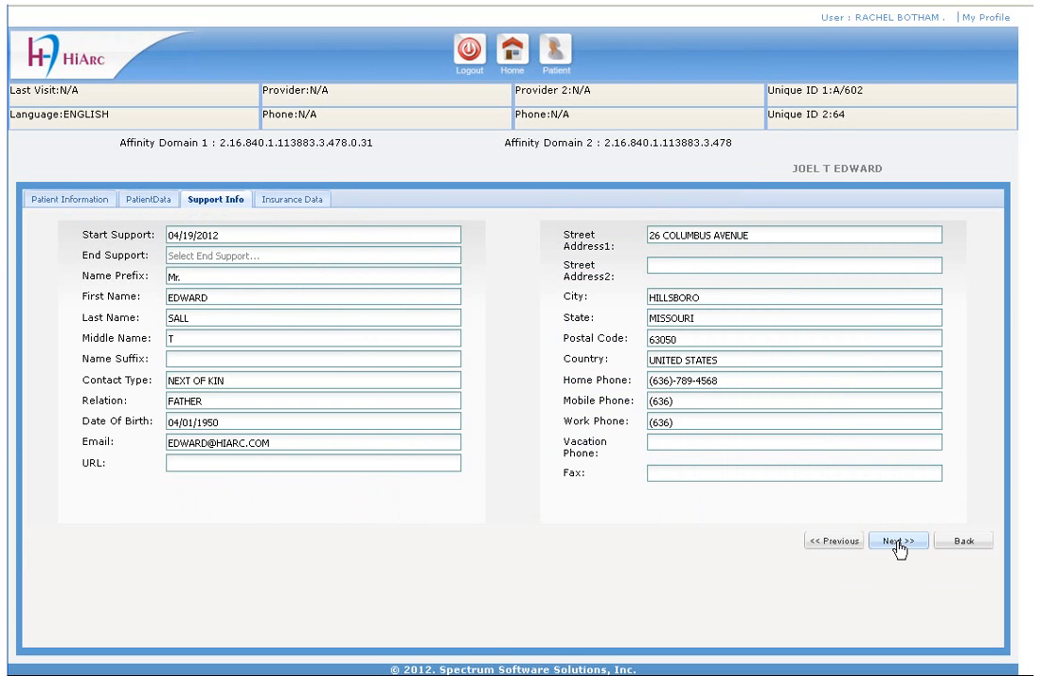
left_click(900, 543)
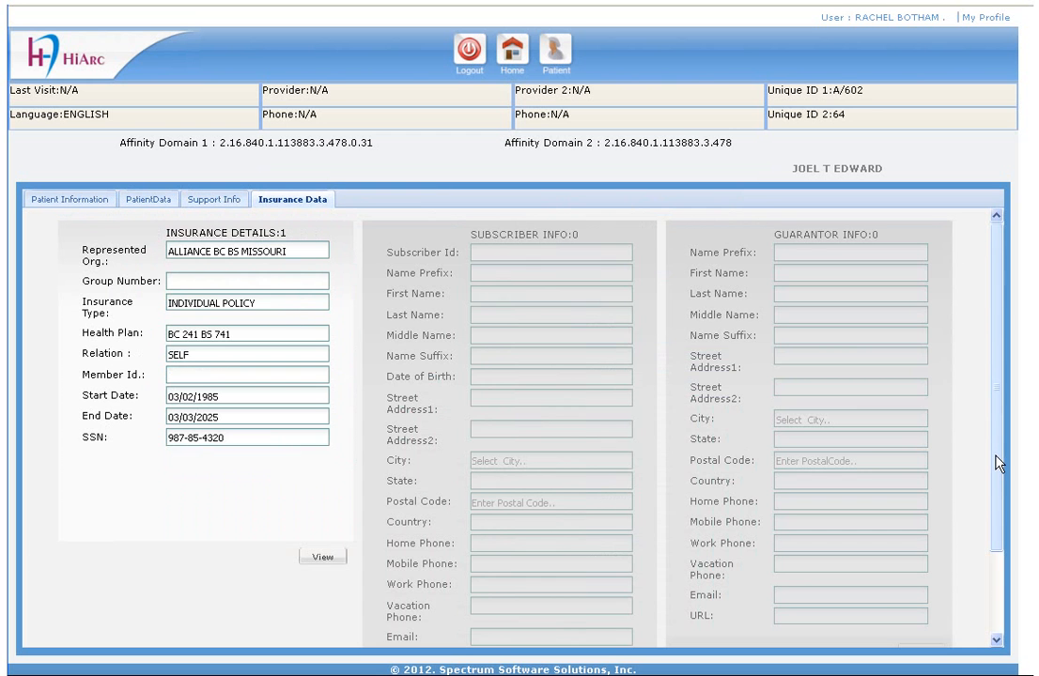